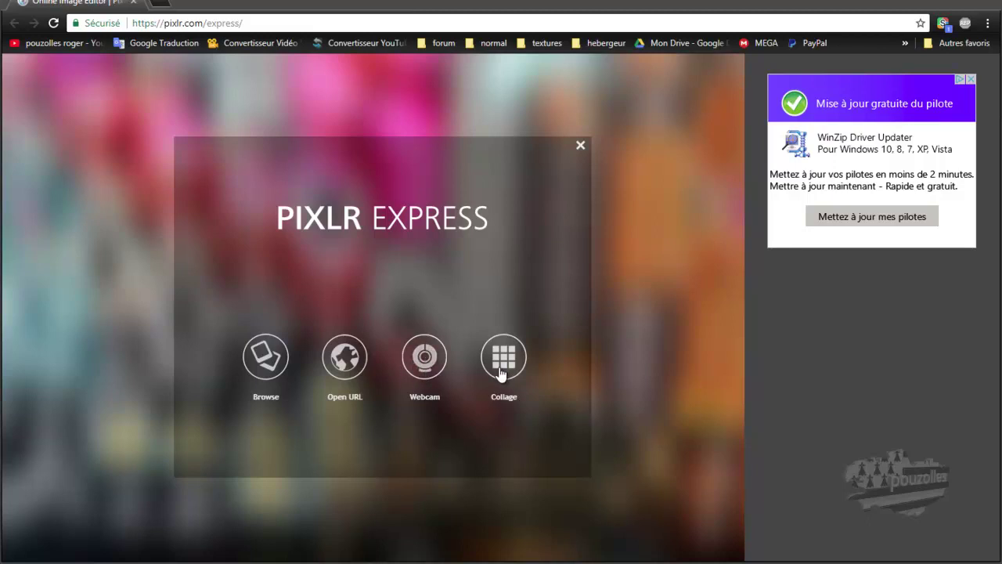
Open the 'logo pouzolles' image from the Bureau folder in the editor
{"action": "left_click", "coordinate": [263, 362]}
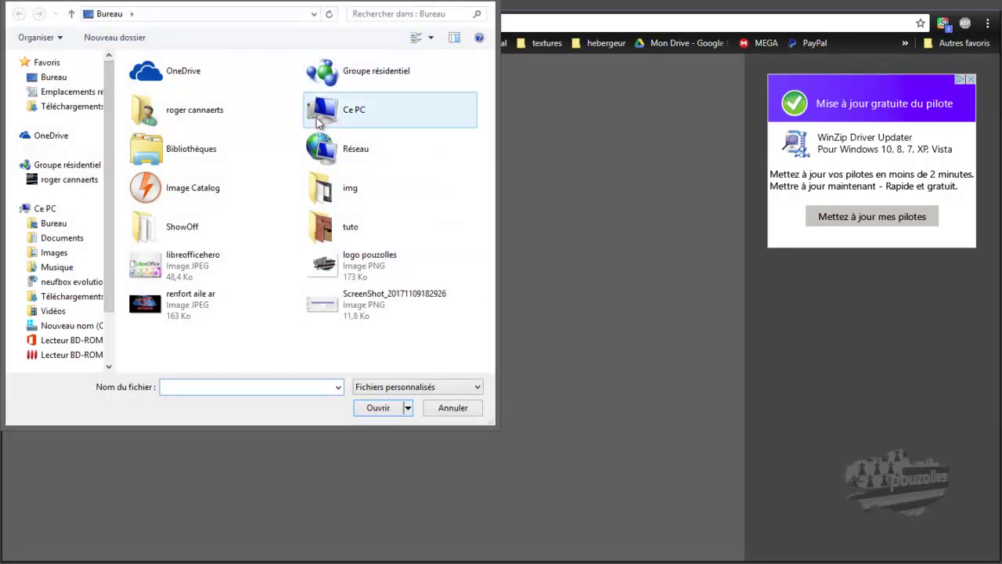
{"action": "left_click", "coordinate": [344, 266]}
{"action": "left_click", "coordinate": [381, 407]}
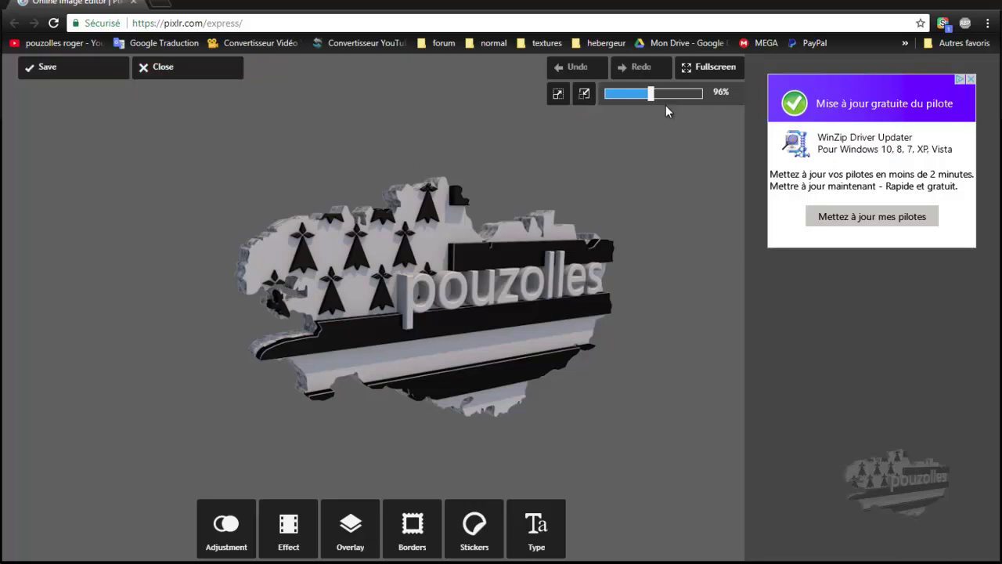
Try the zoom slider, actual-size and fit-to-screen views, ending at 100% actual size
{"action": "left_click_drag", "start_coordinate": [655, 104], "coordinate": [659, 104]}
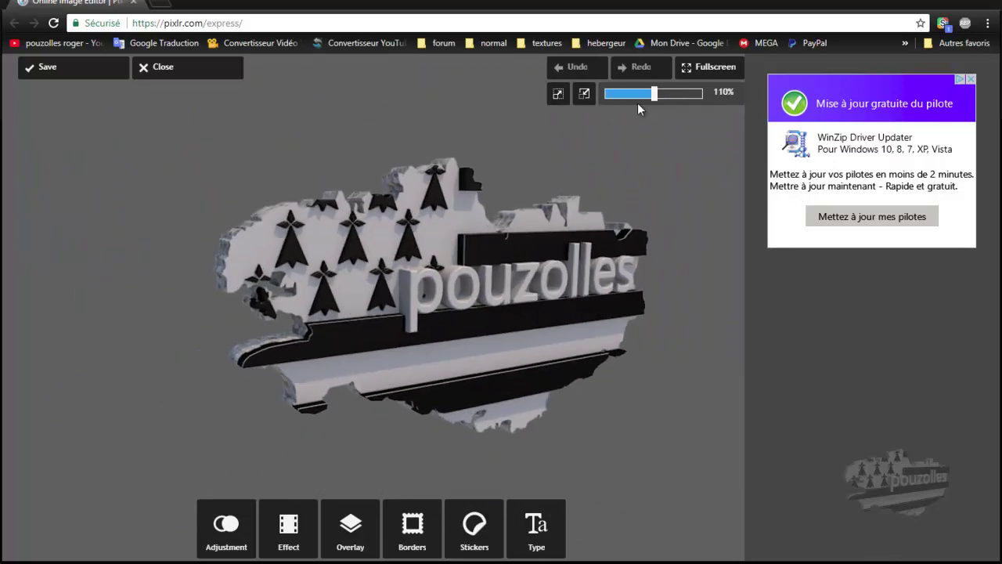
{"action": "left_click", "coordinate": [561, 97]}
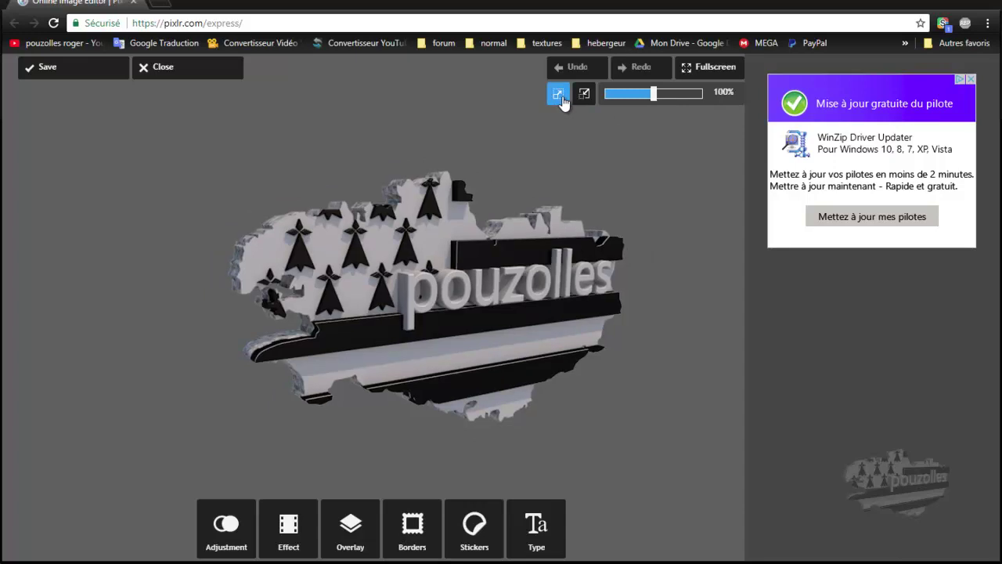
{"action": "left_click", "coordinate": [584, 95]}
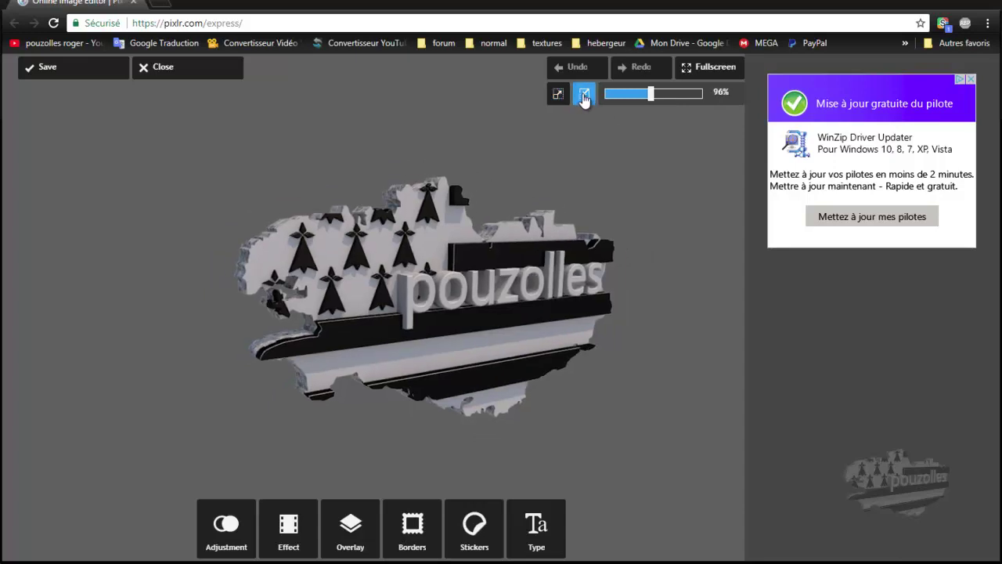
{"action": "left_click", "coordinate": [559, 96]}
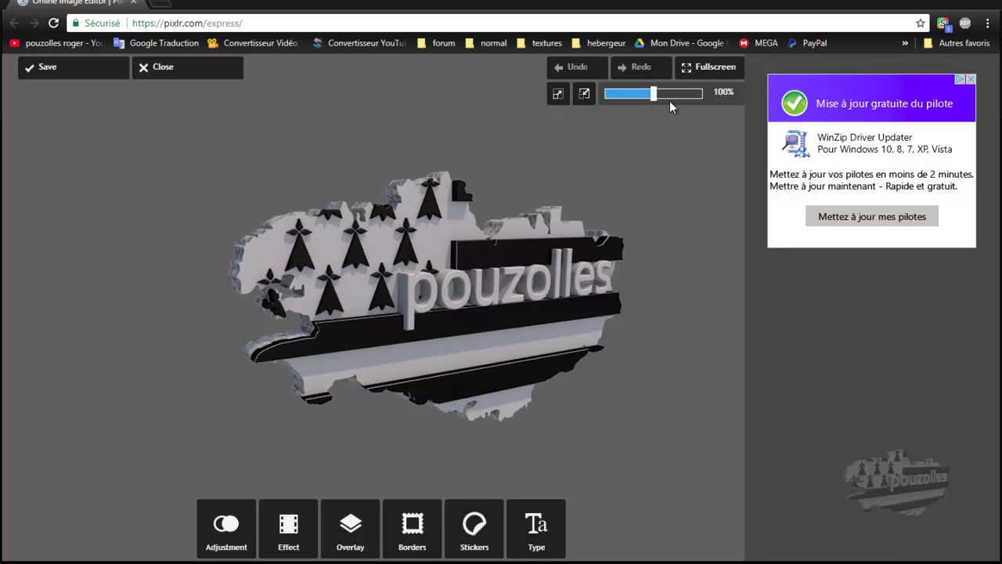
{"action": "left_click", "coordinate": [585, 94]}
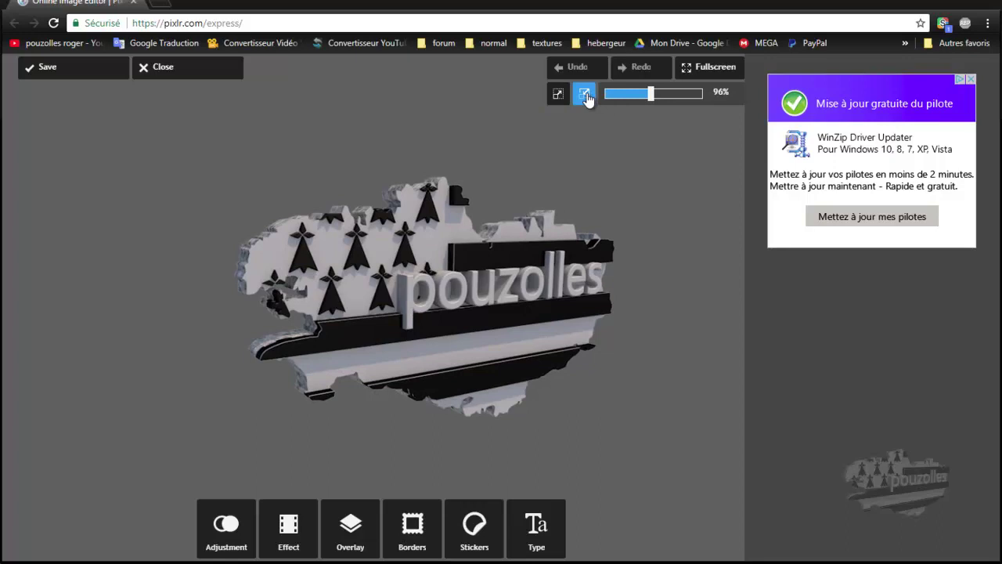
{"action": "left_click_drag", "start_coordinate": [651, 94], "coordinate": [625, 108]}
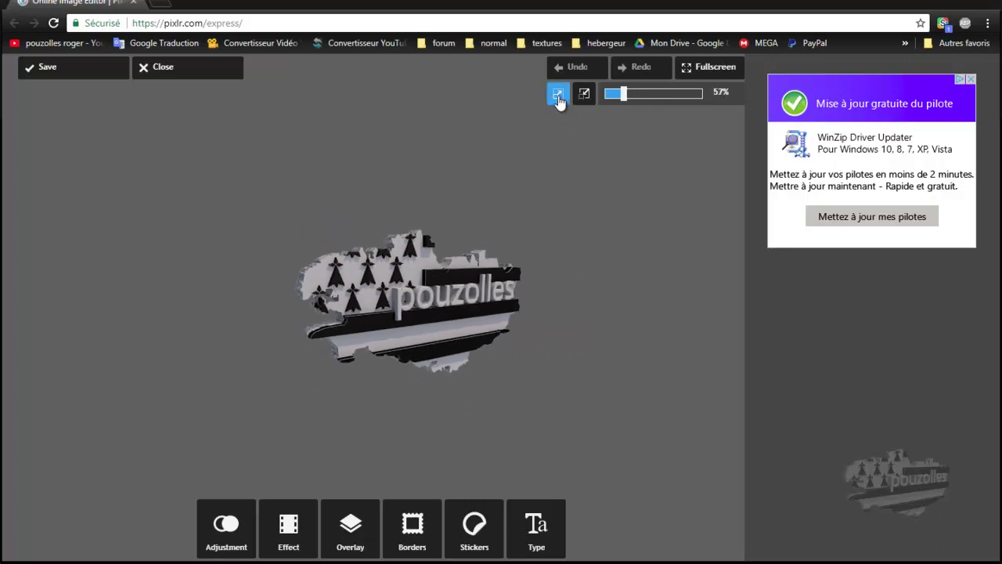
{"action": "left_click", "coordinate": [558, 95]}
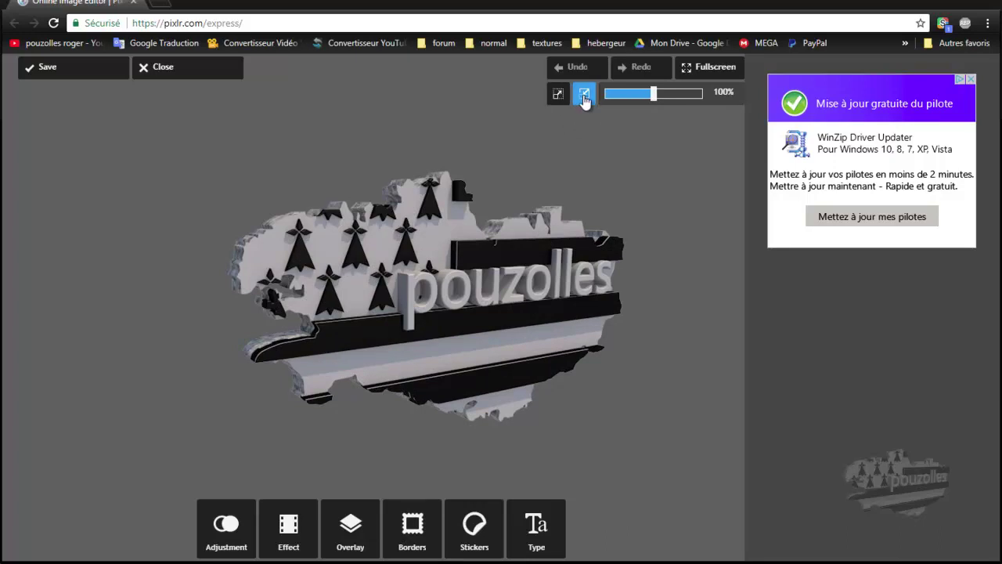
{"action": "left_click", "coordinate": [584, 96]}
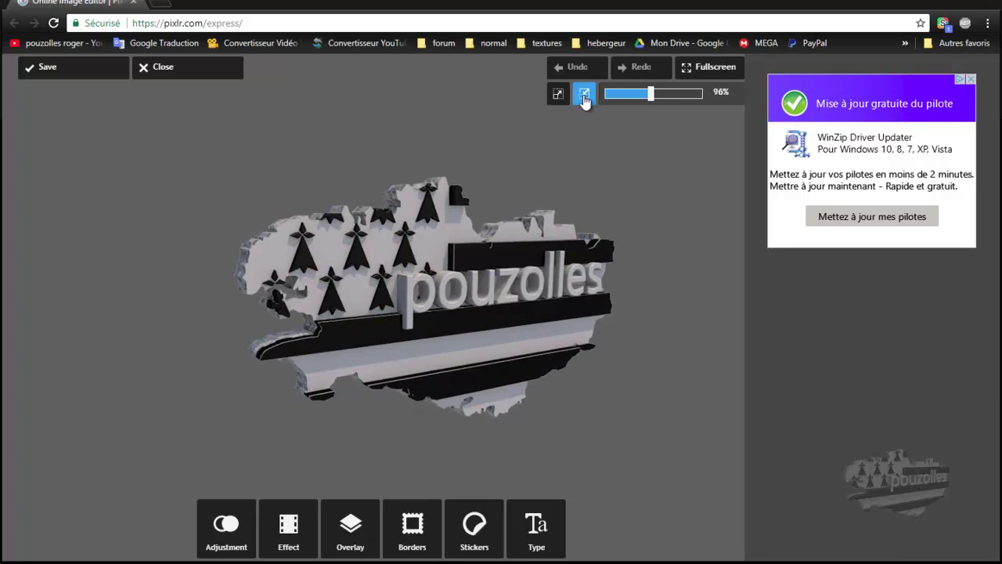
{"action": "left_click", "coordinate": [558, 94]}
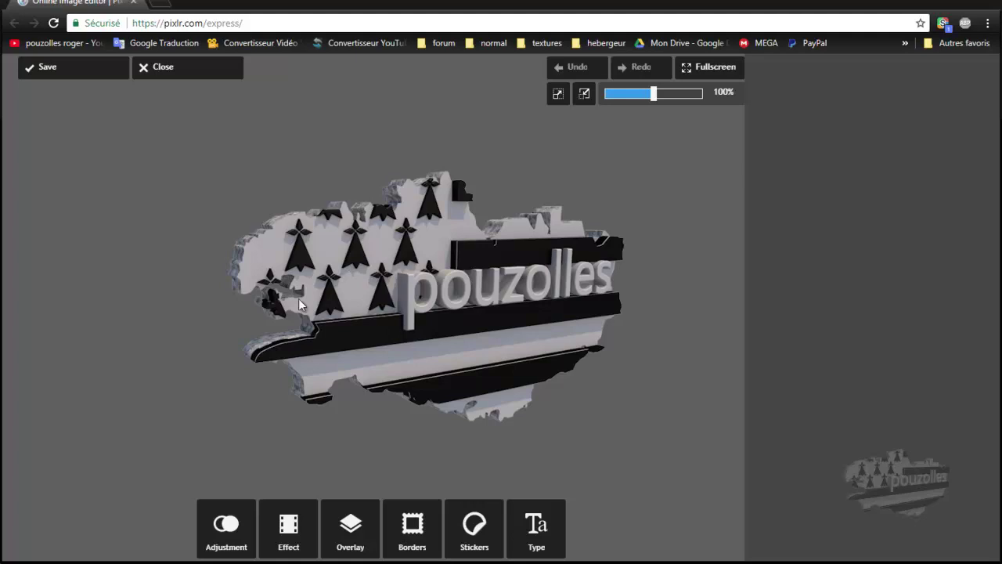
Start a new text in the Retro style from the Type style strip
{"action": "left_click", "coordinate": [534, 531]}
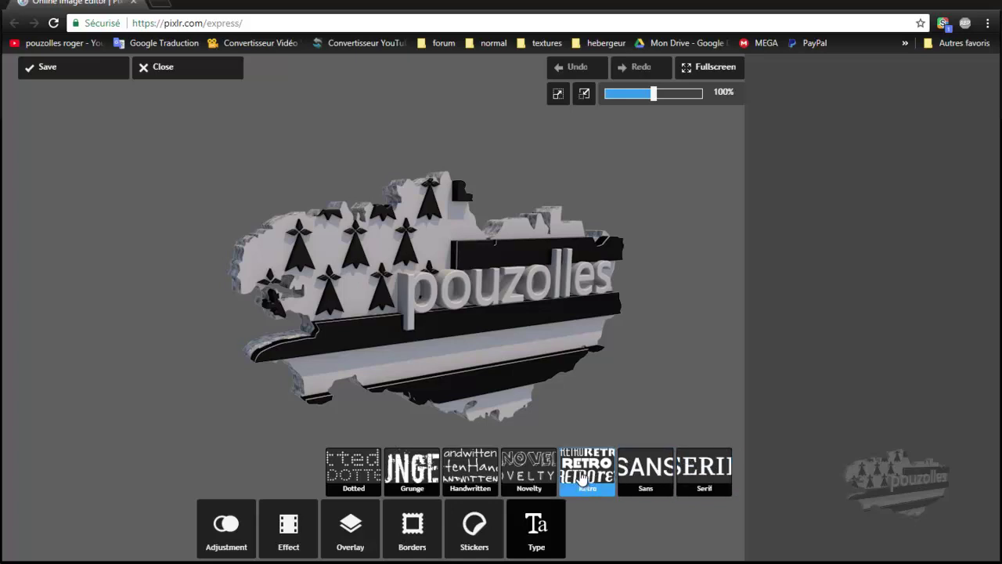
{"action": "left_click", "coordinate": [581, 479]}
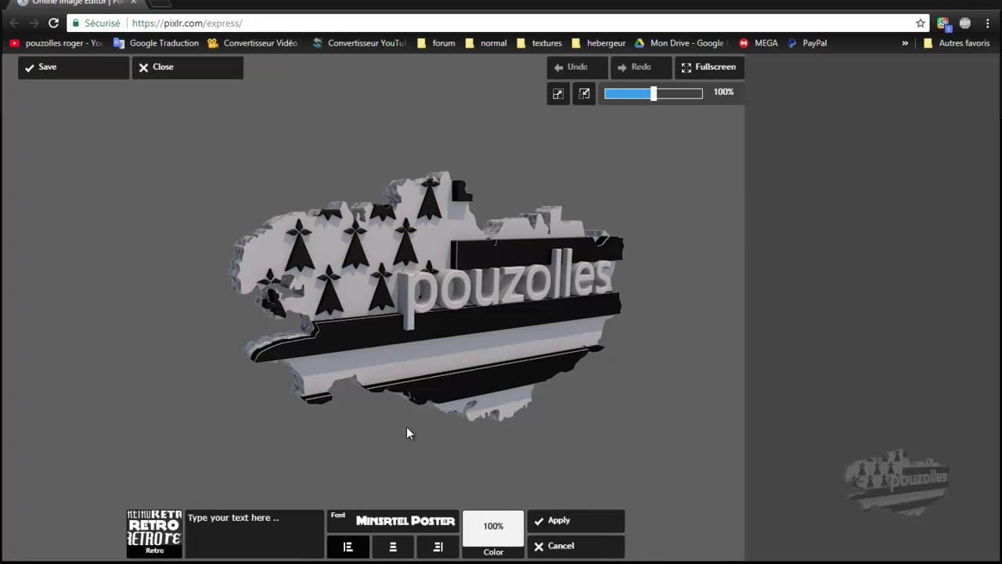
Enter 'tuto c4D' and set it in East Market after trying Anagram and Dymaxion Script
{"action": "left_click", "coordinate": [227, 521]}
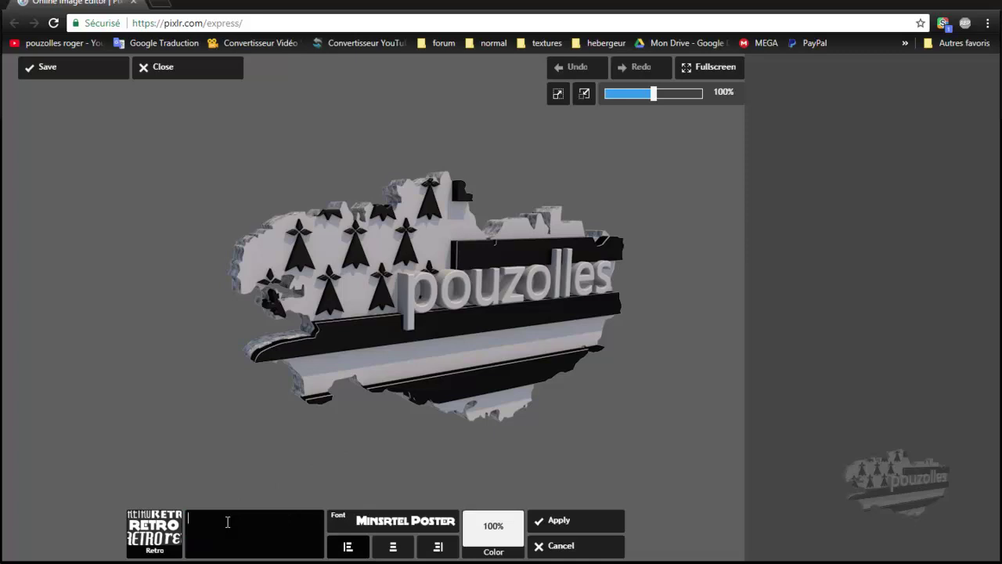
{"action": "type", "text": "tut"}
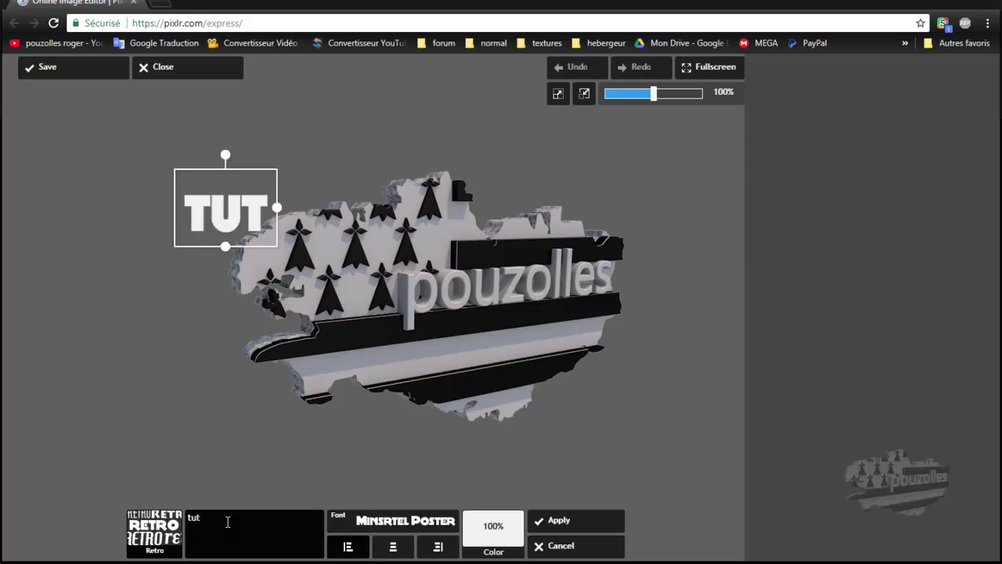
{"action": "type", "text": "o c"}
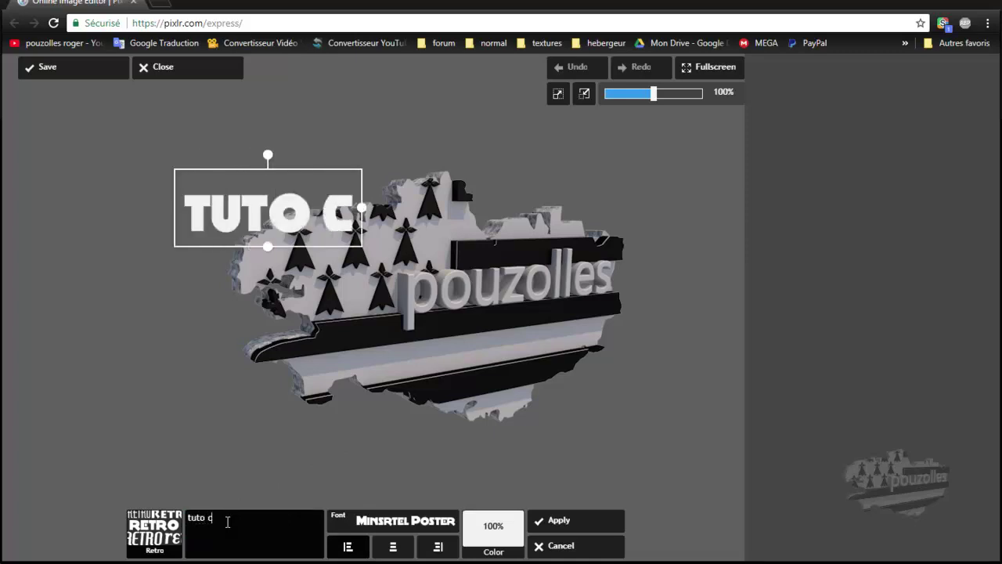
{"action": "type", "text": "4D"}
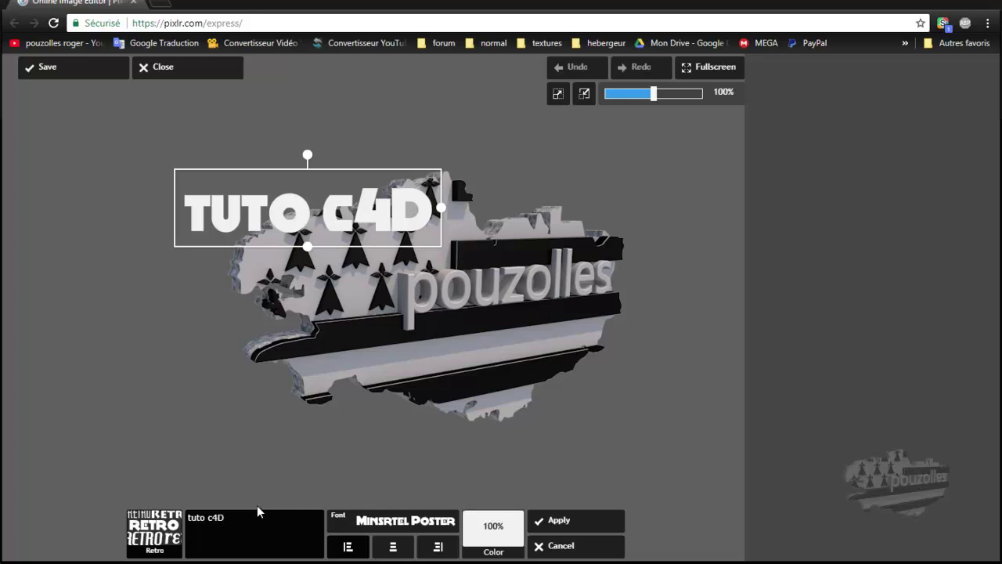
{"action": "left_click", "coordinate": [387, 523]}
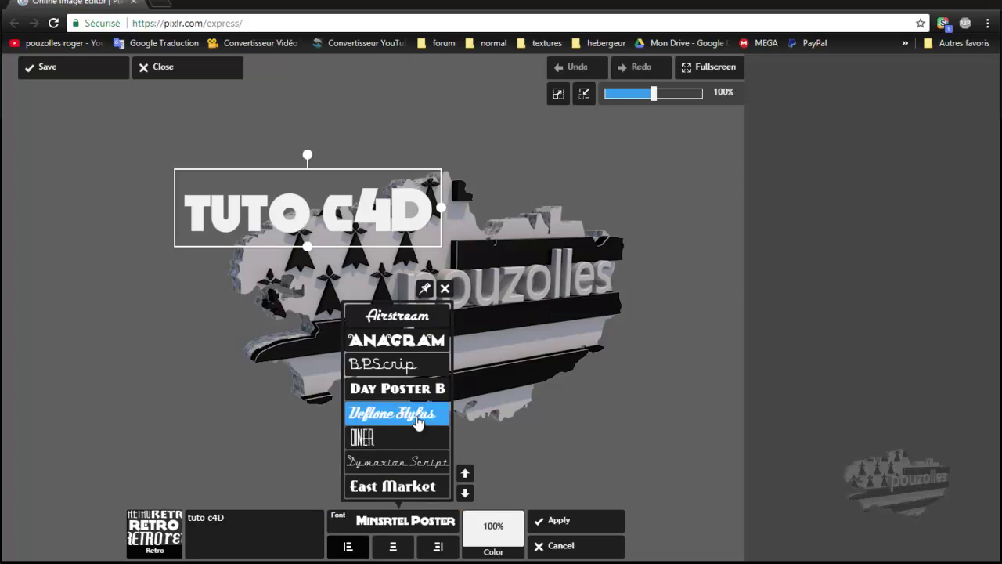
{"action": "left_click", "coordinate": [419, 339]}
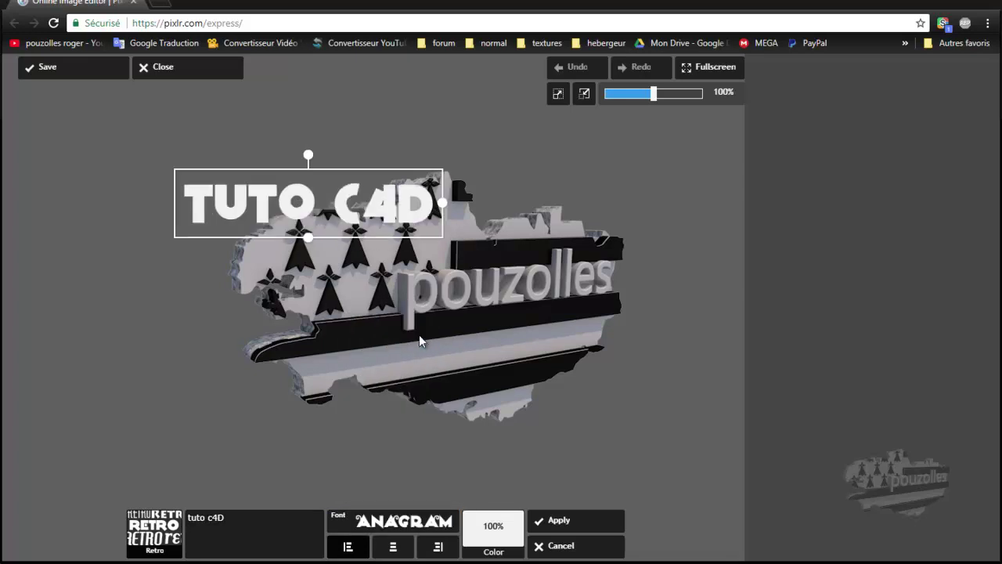
{"action": "left_click", "coordinate": [411, 530]}
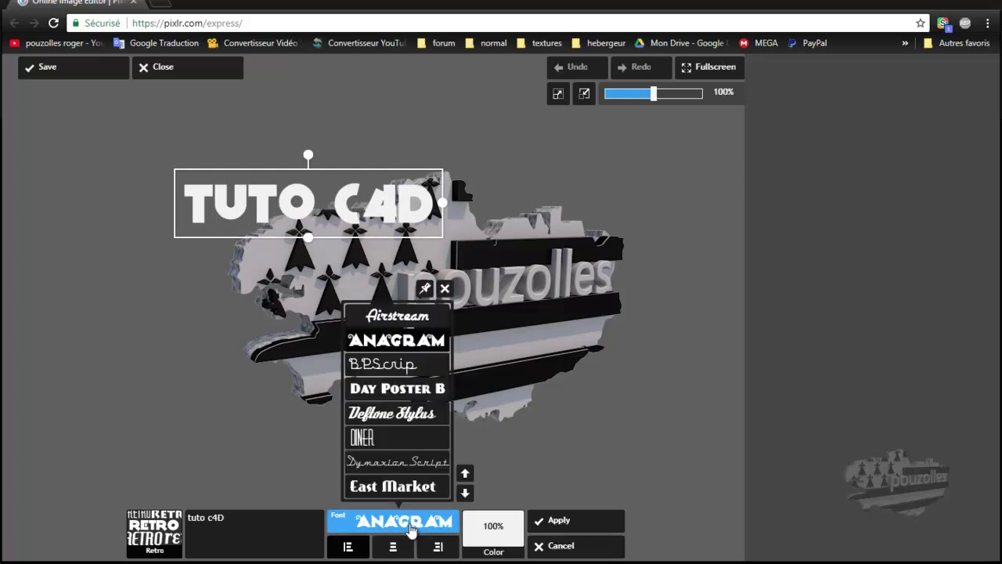
{"action": "left_click", "coordinate": [396, 464]}
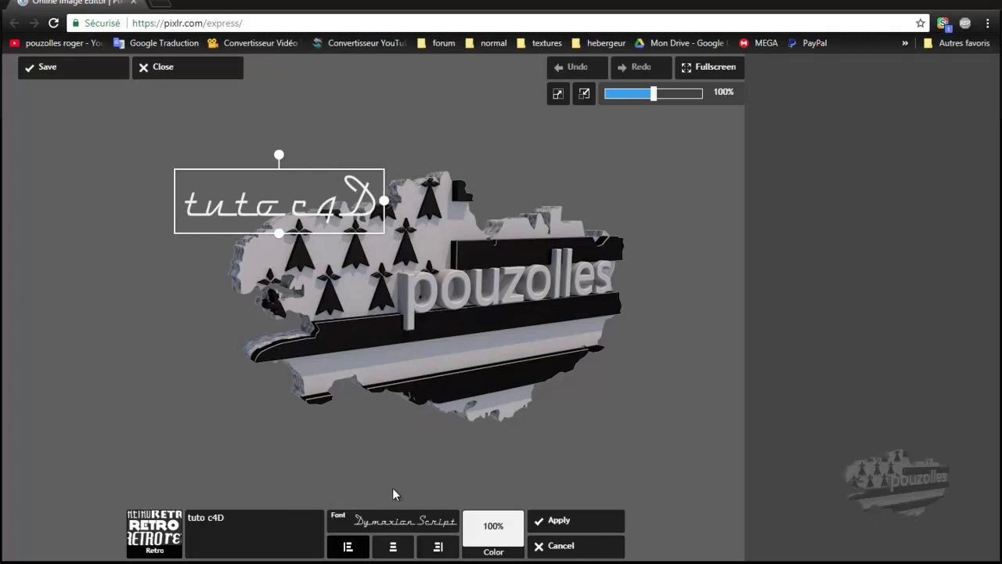
{"action": "left_click", "coordinate": [393, 521]}
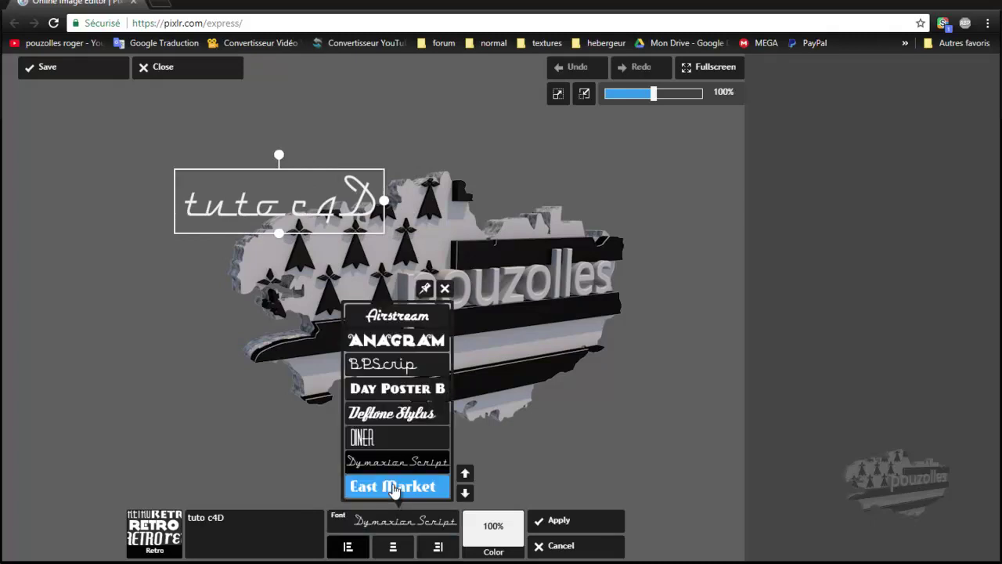
{"action": "left_click", "coordinate": [393, 486]}
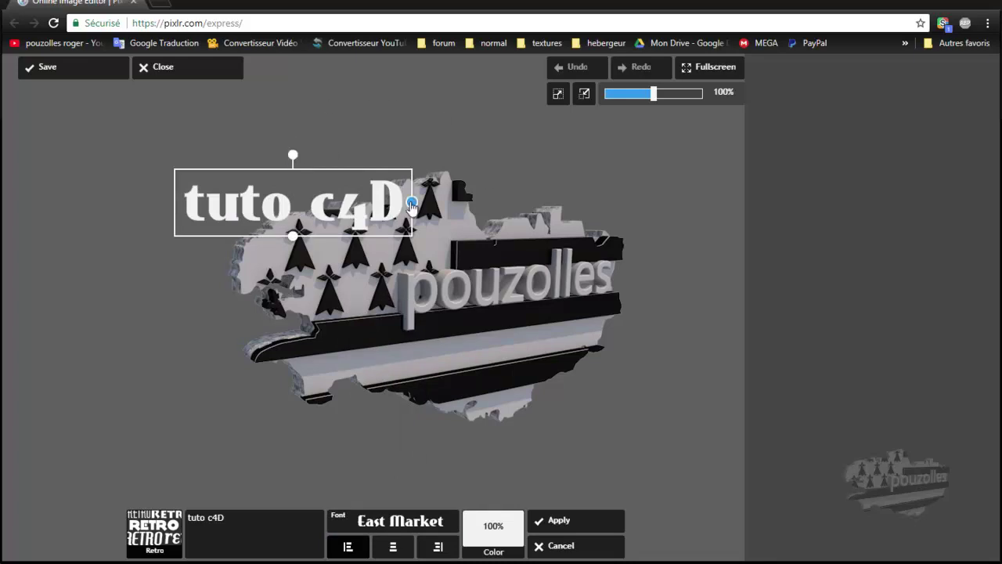
Enlarge the 'tuto c4D' text, tilt it upward to the right, and move it beneath the map
{"action": "mouse_move", "coordinate": [292, 237]}
{"action": "left_mouse_down"}
{"action": "mouse_move", "coordinate": [294, 254]}
{"action": "mouse_move", "coordinate": [283, 238]}
{"action": "left_mouse_up"}
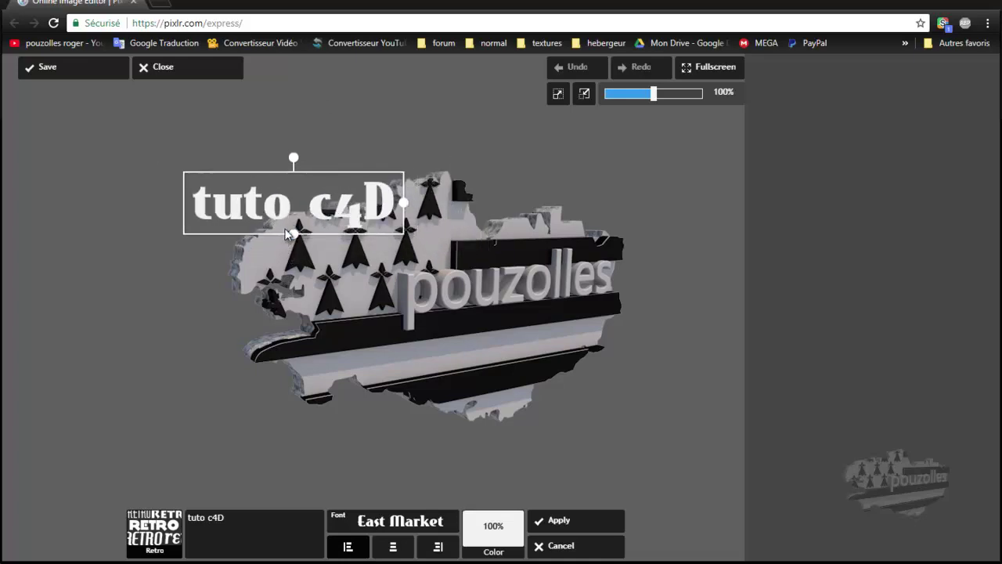
{"action": "mouse_move", "coordinate": [404, 204]}
{"action": "left_mouse_down"}
{"action": "mouse_move", "coordinate": [443, 251]}
{"action": "mouse_move", "coordinate": [384, 202]}
{"action": "left_mouse_up"}
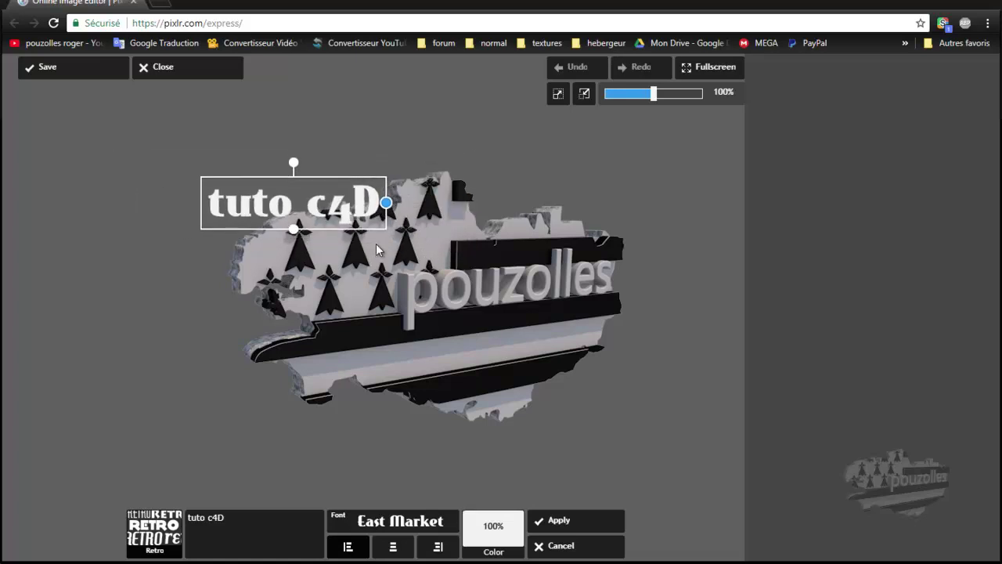
{"action": "left_click_drag", "start_coordinate": [292, 226], "coordinate": [294, 242]}
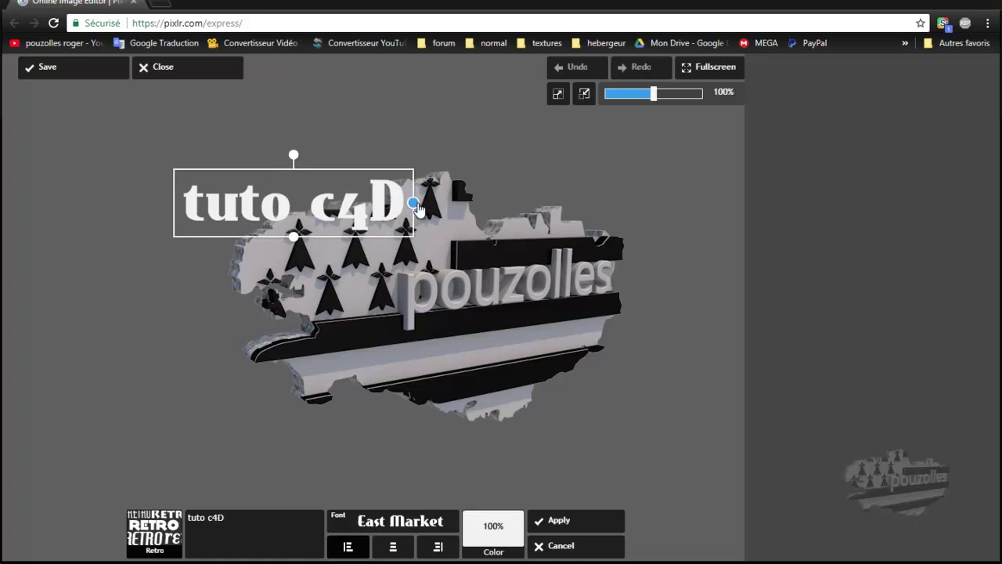
{"action": "mouse_move", "coordinate": [417, 208]}
{"action": "left_mouse_down"}
{"action": "mouse_move", "coordinate": [451, 208]}
{"action": "mouse_move", "coordinate": [418, 214]}
{"action": "mouse_move", "coordinate": [417, 202]}
{"action": "left_mouse_up"}
{"action": "mouse_move", "coordinate": [293, 154]}
{"action": "left_mouse_down"}
{"action": "mouse_move", "coordinate": [320, 163]}
{"action": "mouse_move", "coordinate": [285, 156]}
{"action": "left_mouse_up"}
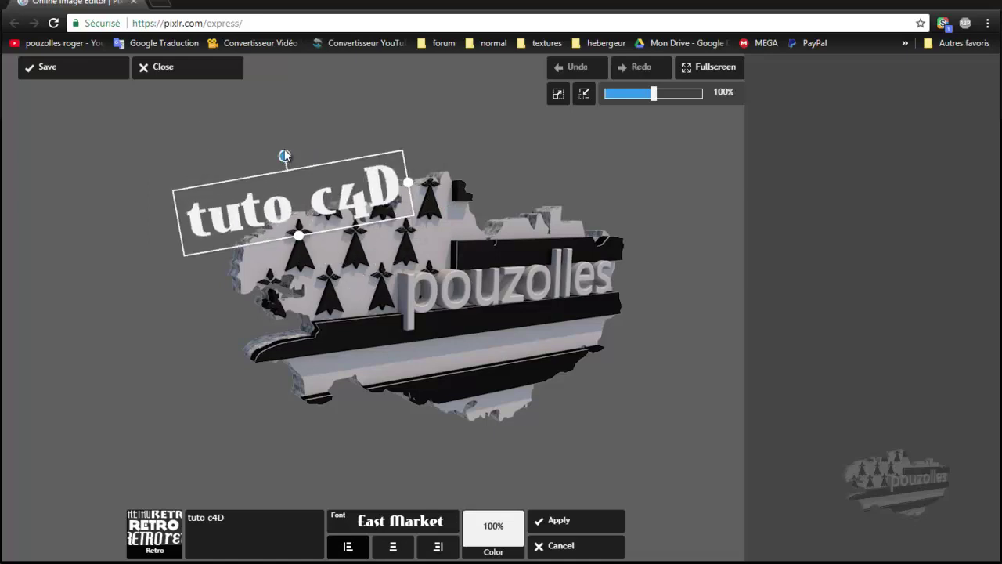
{"action": "mouse_move", "coordinate": [296, 219]}
{"action": "left_mouse_down"}
{"action": "mouse_move", "coordinate": [432, 413]}
{"action": "mouse_move", "coordinate": [439, 468]}
{"action": "mouse_move", "coordinate": [485, 445]}
{"action": "left_mouse_up"}
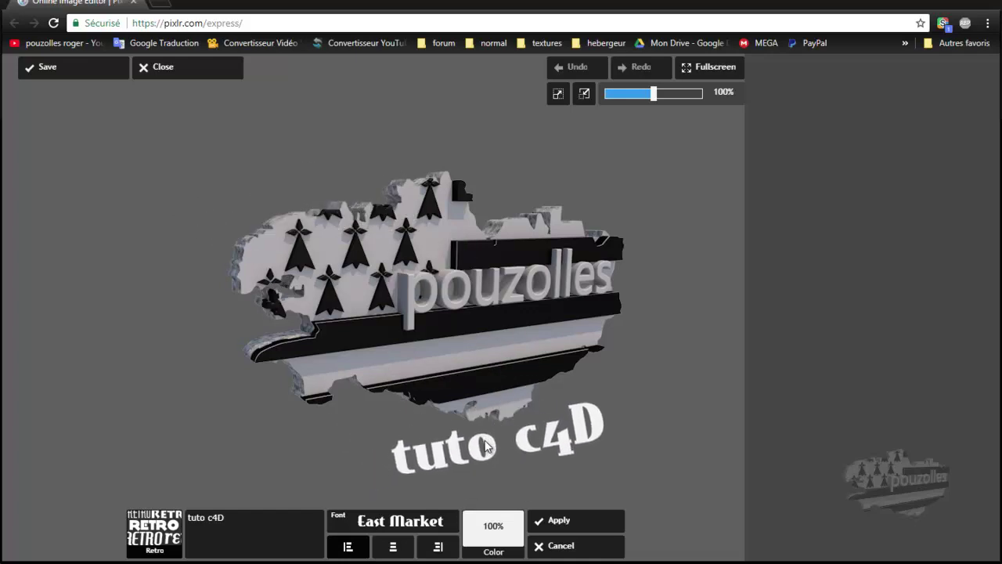
{"action": "left_click", "coordinate": [485, 445]}
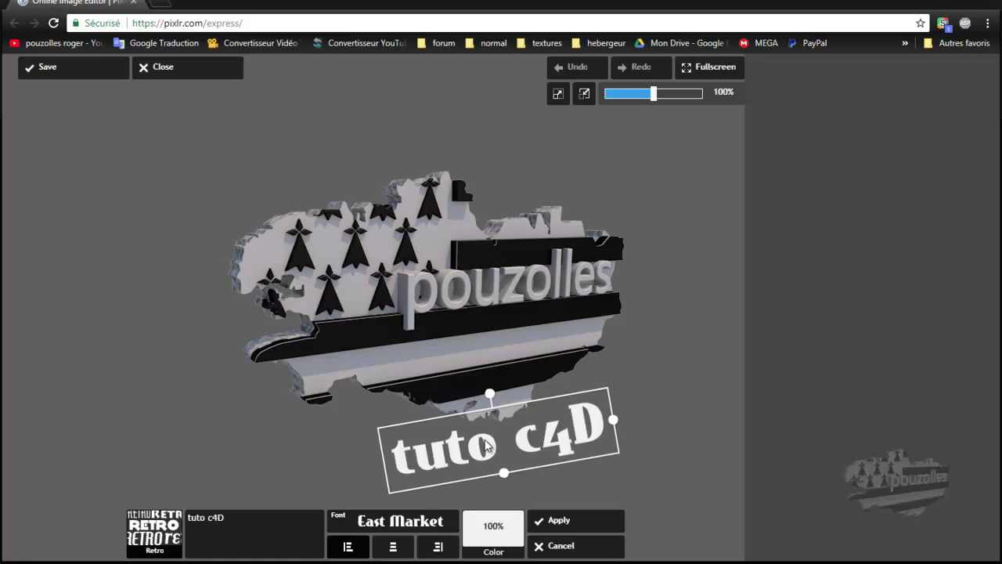
Recolour the 'tuto c4D' text a muted grey and apply it to the image
{"action": "left_click", "coordinate": [490, 530]}
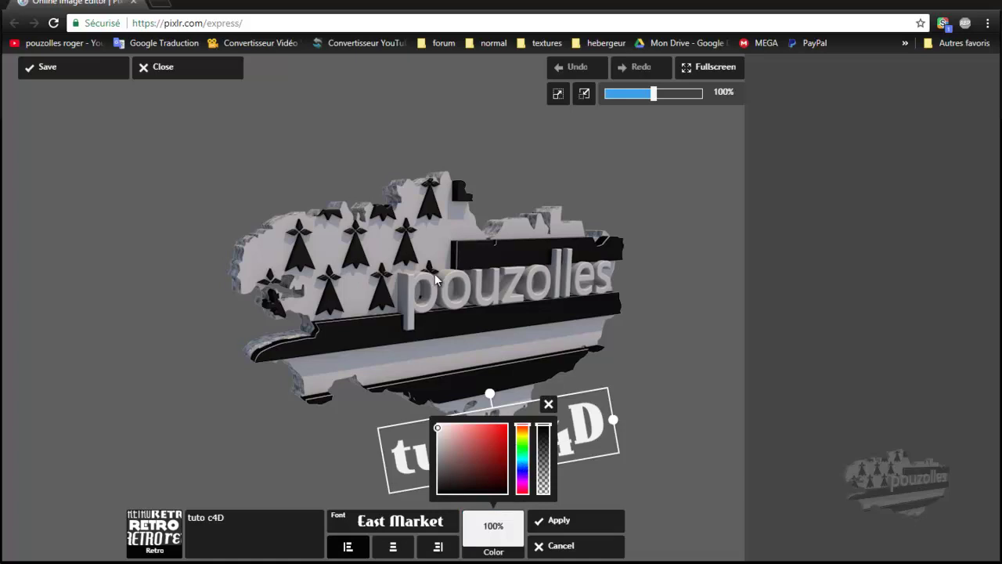
{"action": "left_click", "coordinate": [439, 436]}
{"action": "left_click_drag", "start_coordinate": [438, 435], "coordinate": [441, 457]}
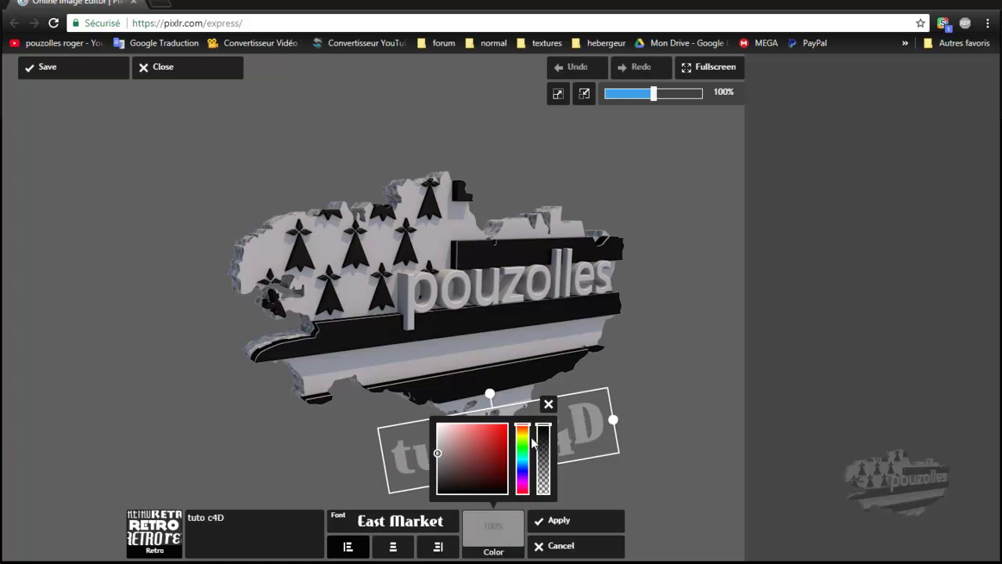
{"action": "left_click", "coordinate": [548, 405]}
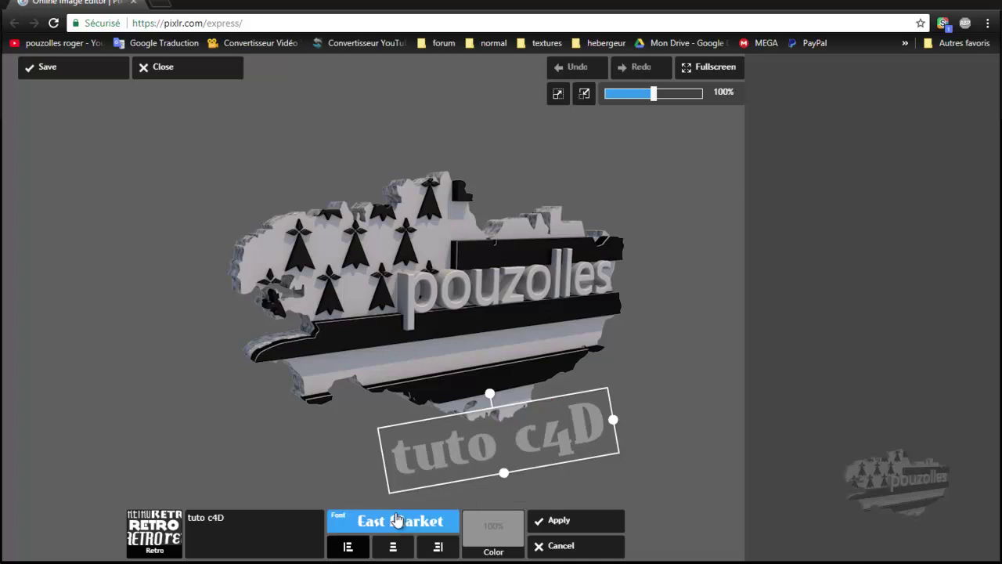
{"action": "left_click", "coordinate": [544, 521]}
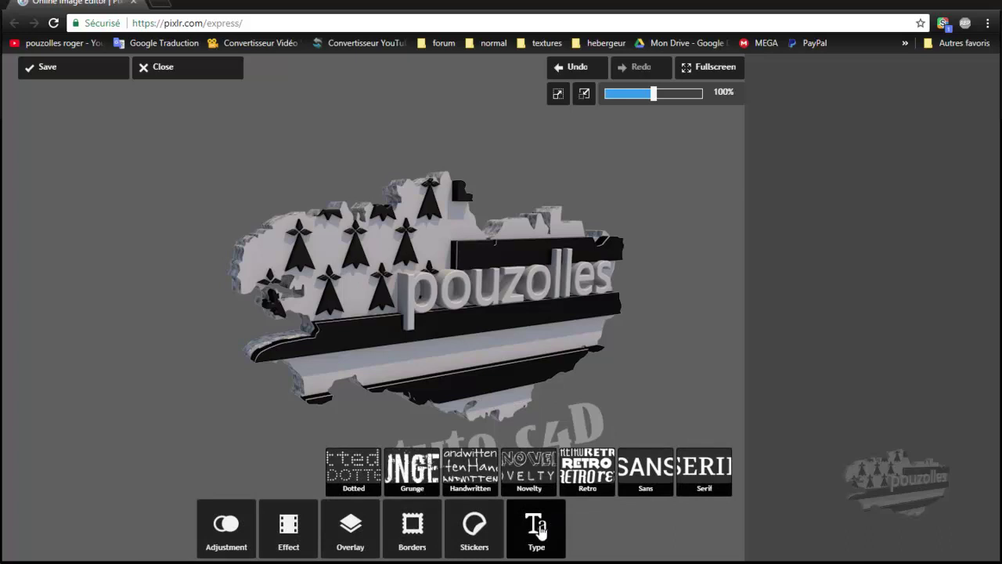
{"action": "left_click", "coordinate": [535, 538]}
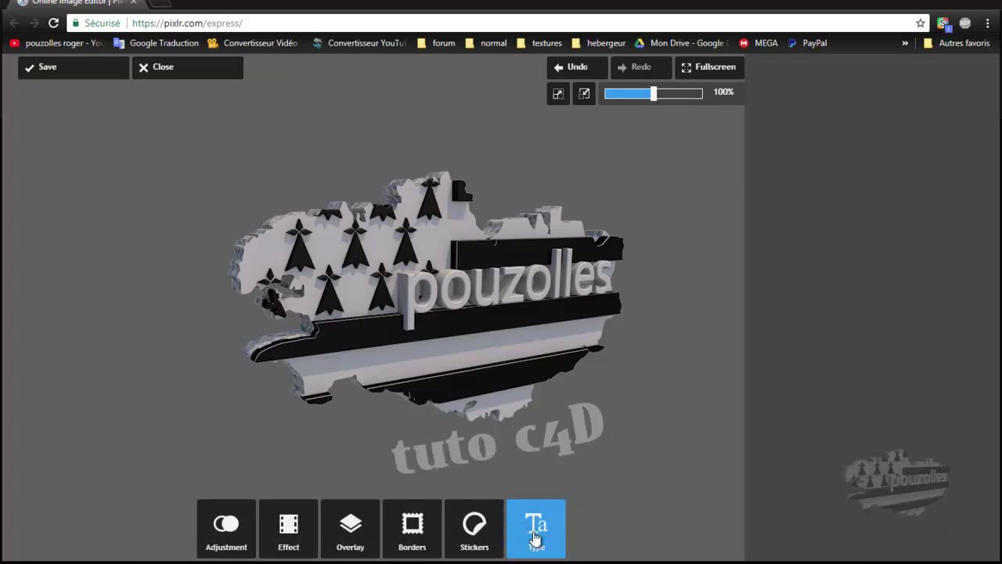
{"action": "left_click", "coordinate": [537, 528]}
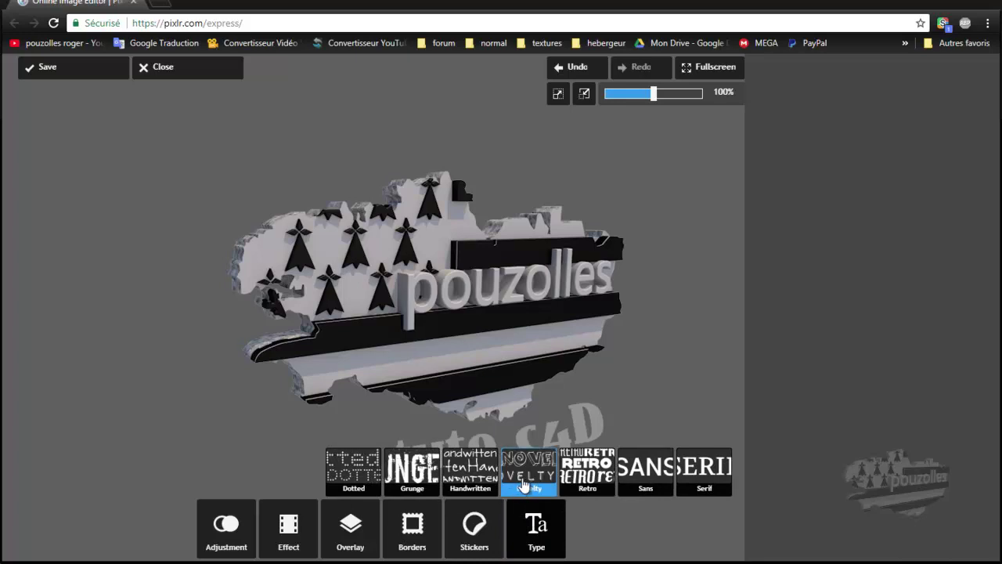
{"action": "left_click", "coordinate": [582, 467]}
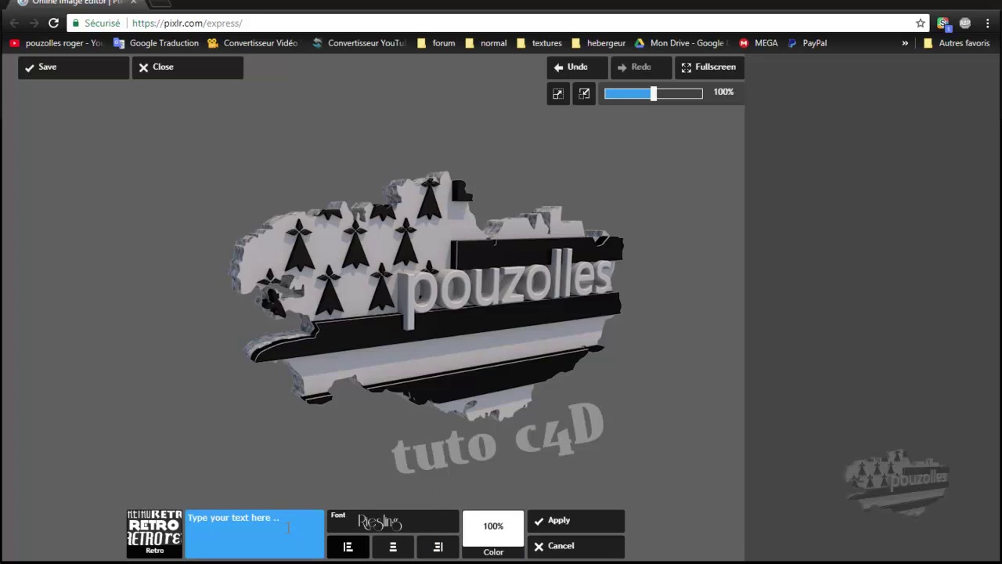
{"action": "left_click", "coordinate": [553, 548]}
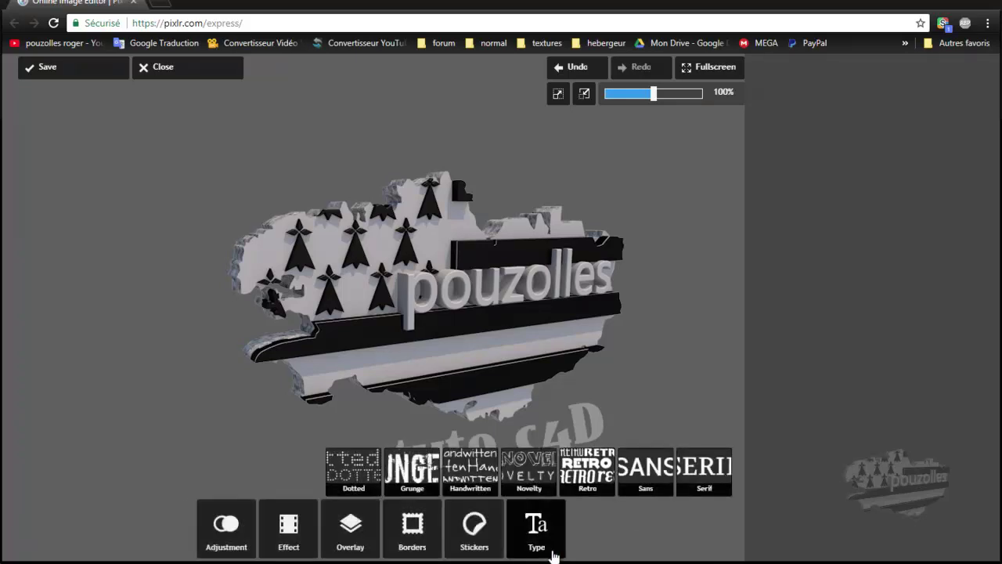
{"action": "left_click", "coordinate": [550, 536]}
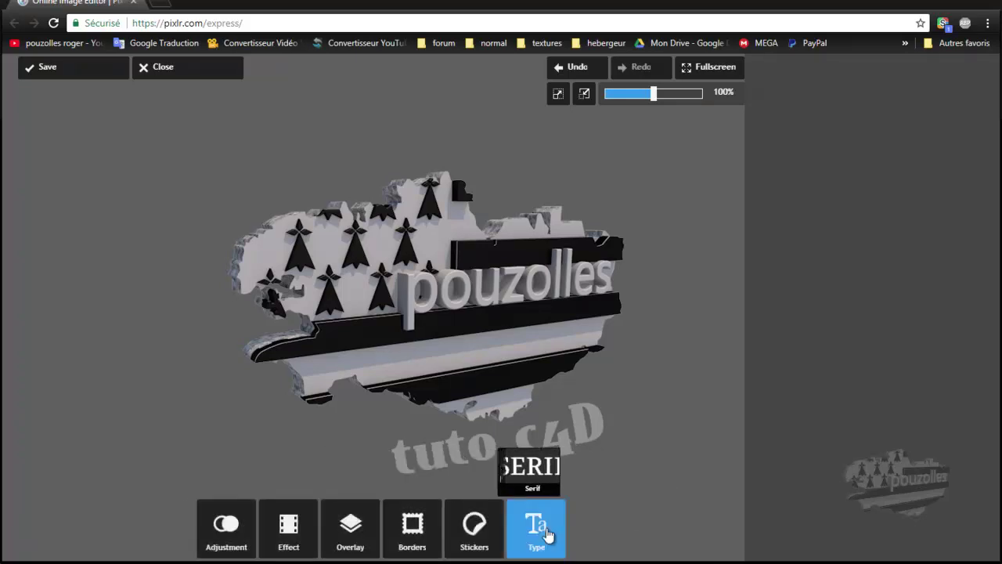
Browse the Tattoos stickers: anchor, swallows, crossed keys, wings and more
{"action": "left_click", "coordinate": [472, 537]}
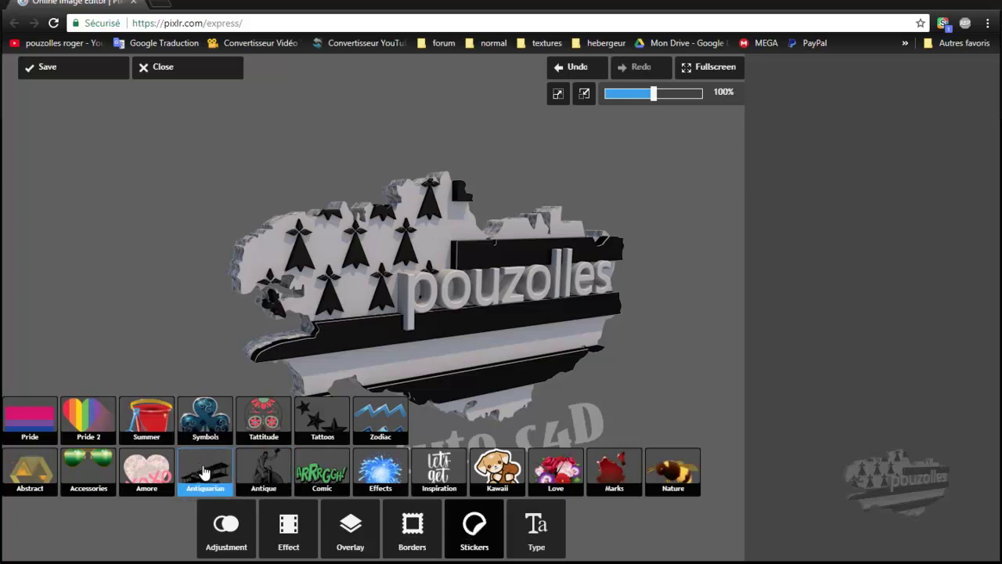
{"action": "left_click", "coordinate": [329, 415]}
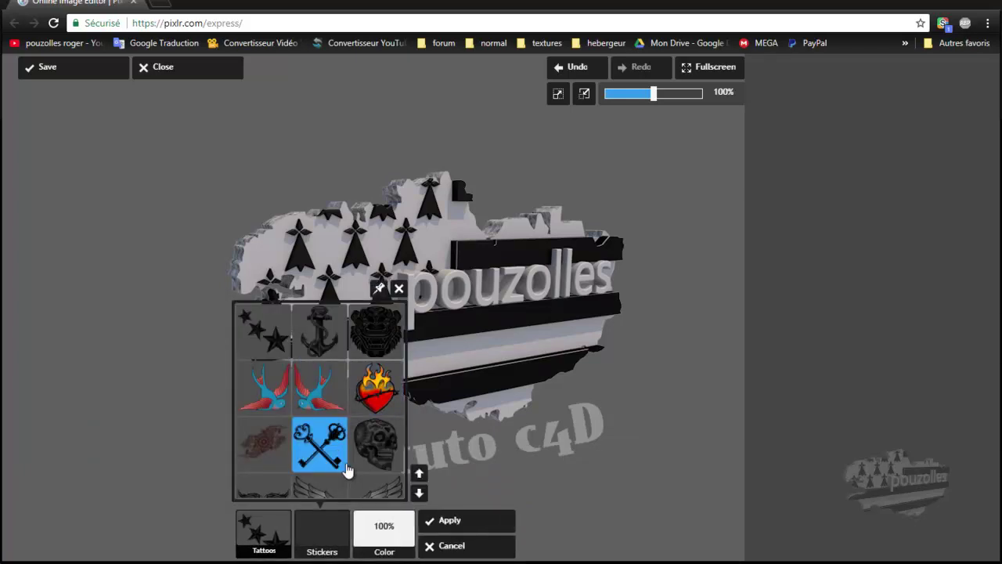
{"action": "scroll", "coordinate": [348, 469], "scroll_direction": "down", "scroll_amount": 2}
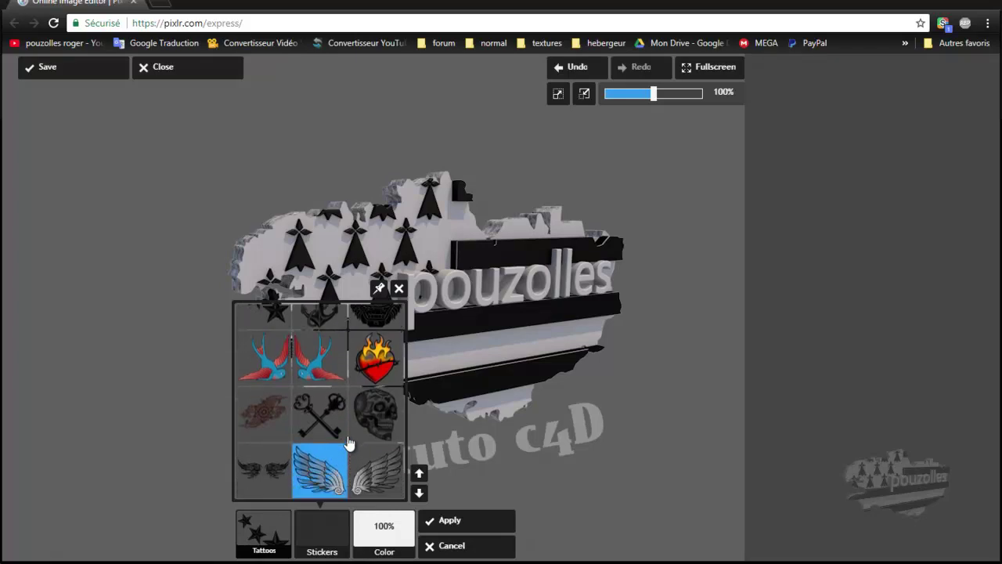
{"action": "scroll", "coordinate": [356, 446], "scroll_direction": "up", "scroll_amount": 2}
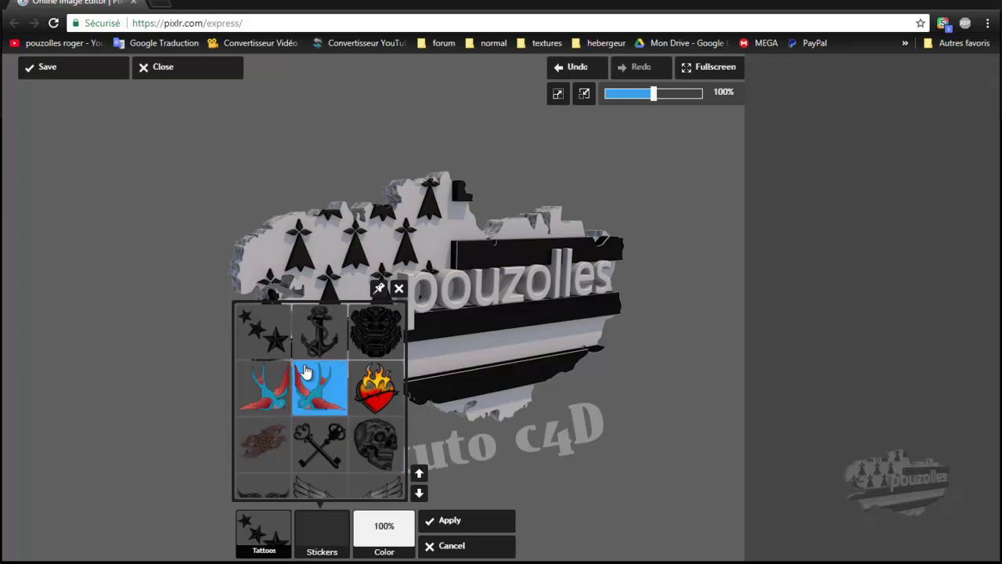
Add a small, slightly tilted anchor tattoo sticker just left of the 'tuto c4D' text
{"action": "left_click", "coordinate": [321, 331]}
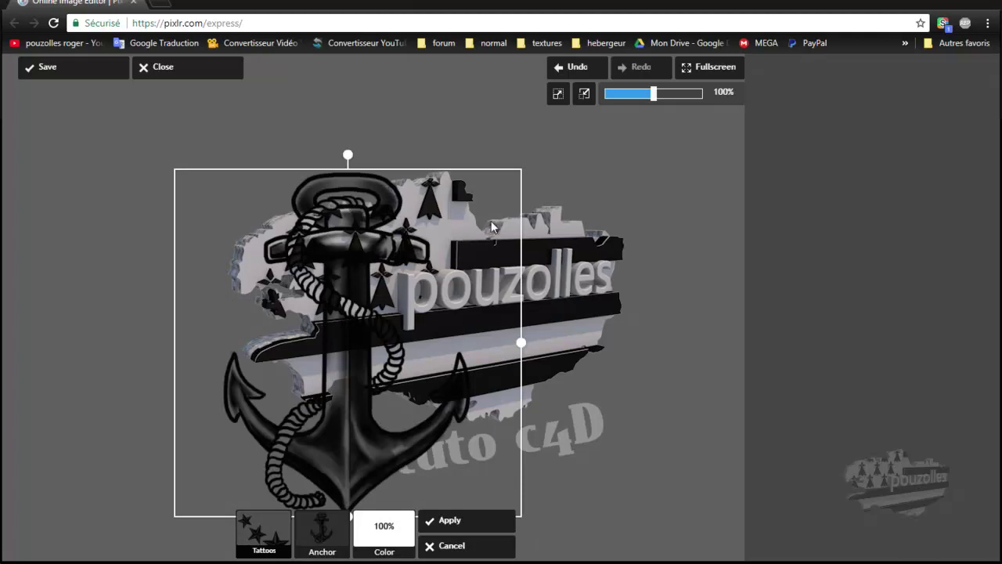
{"action": "mouse_move", "coordinate": [521, 342]}
{"action": "left_mouse_down"}
{"action": "mouse_move", "coordinate": [385, 360]}
{"action": "mouse_move", "coordinate": [354, 447]}
{"action": "mouse_move", "coordinate": [358, 437]}
{"action": "left_mouse_up"}
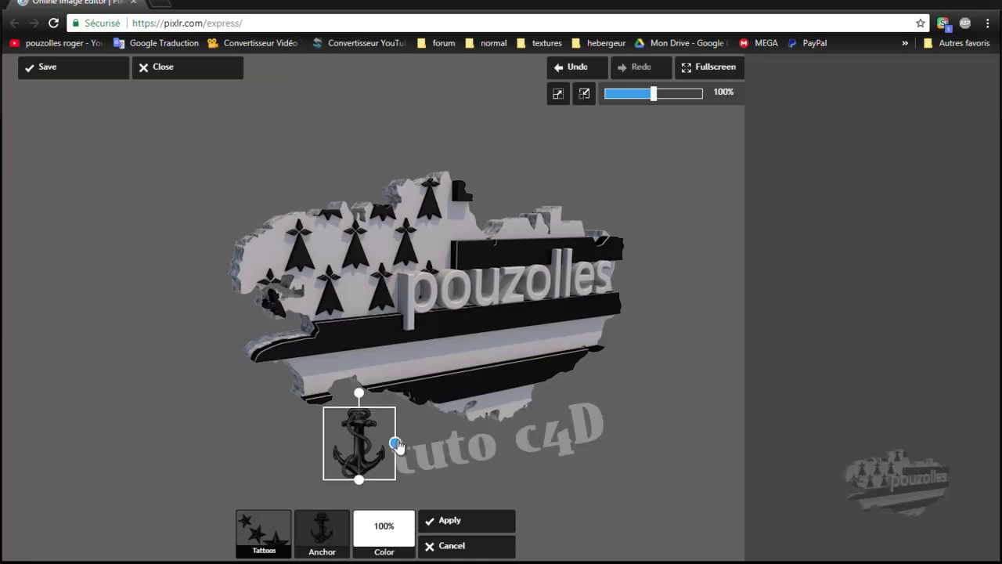
{"action": "left_click_drag", "start_coordinate": [358, 395], "coordinate": [347, 407]}
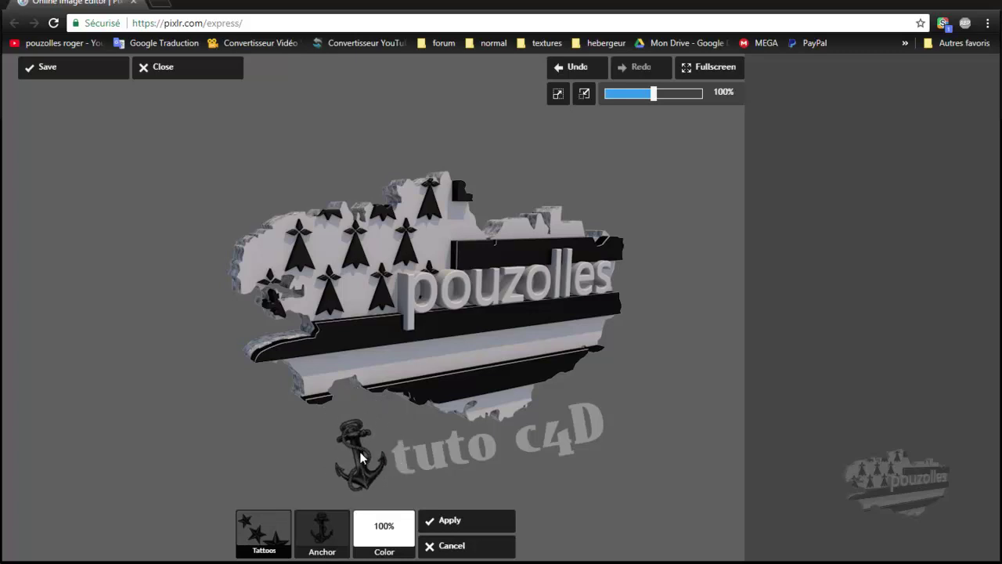
{"action": "left_click", "coordinate": [360, 451]}
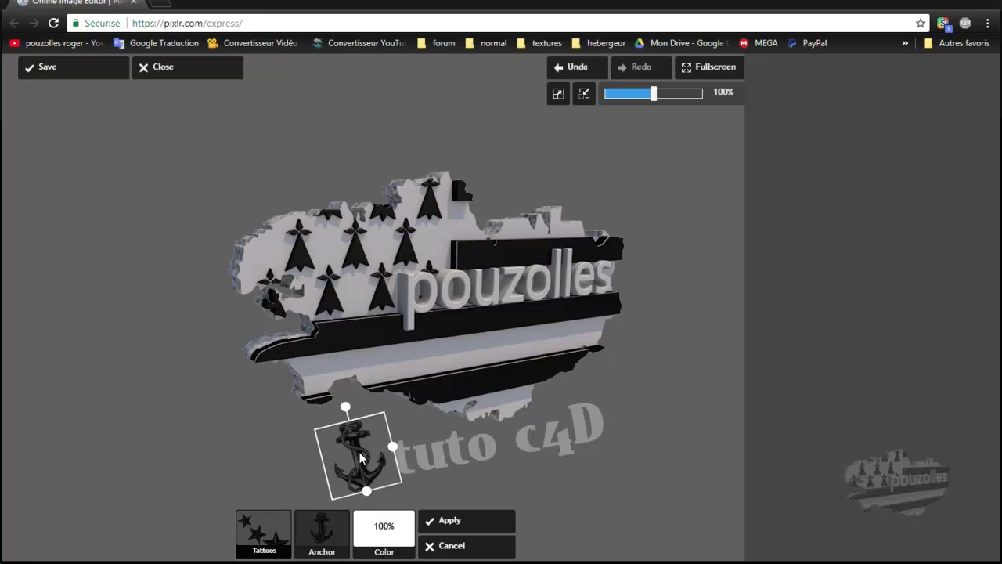
{"action": "left_click", "coordinate": [451, 521]}
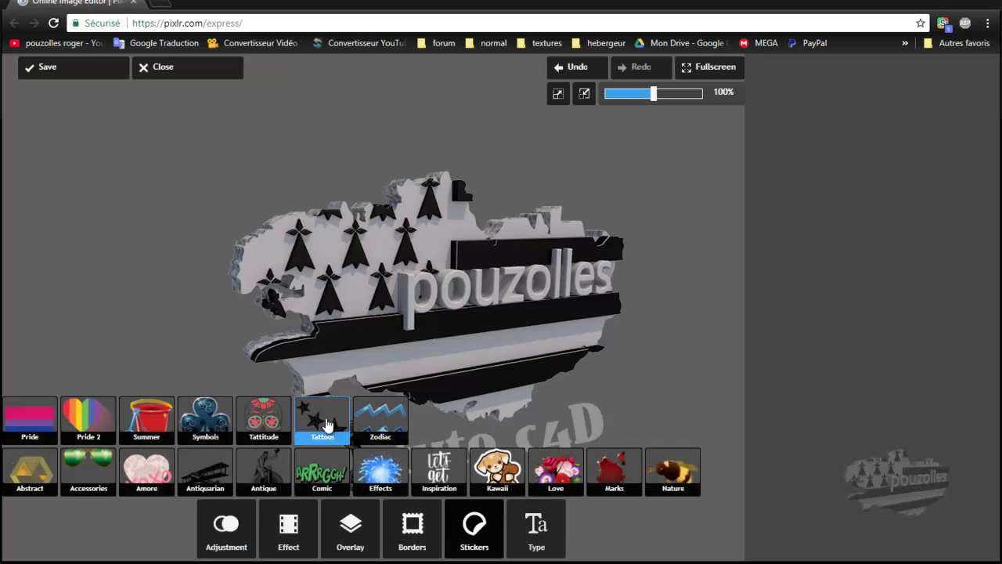
{"action": "left_click", "coordinate": [374, 419]}
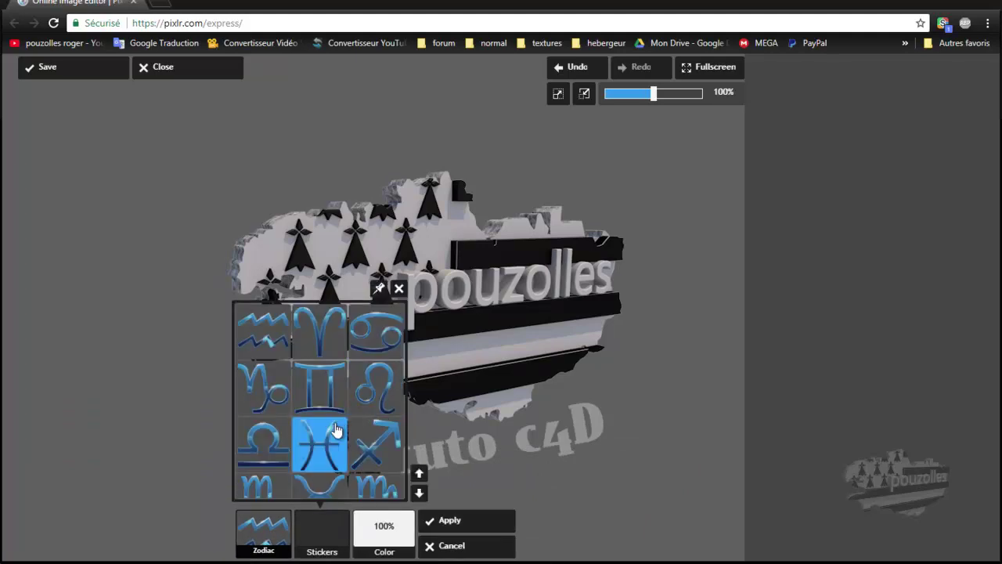
{"action": "scroll", "coordinate": [332, 419], "scroll_direction": "down", "scroll_amount": 2}
{"action": "scroll", "coordinate": [334, 423], "scroll_direction": "up", "scroll_amount": 3}
{"action": "scroll", "coordinate": [337, 441], "scroll_direction": "down", "scroll_amount": 1}
{"action": "left_click", "coordinate": [448, 548]}
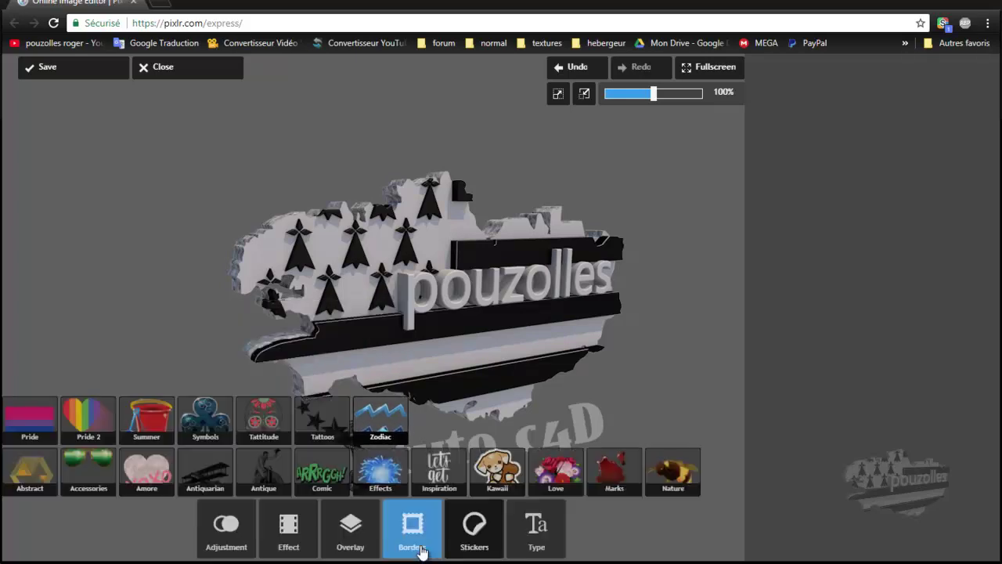
{"action": "left_click", "coordinate": [206, 469]}
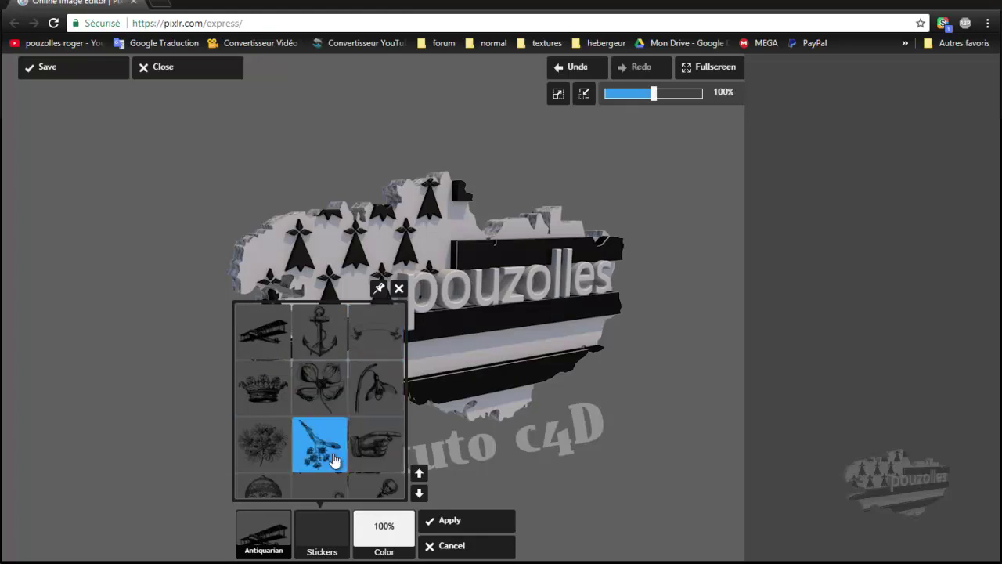
{"action": "scroll", "coordinate": [324, 407], "scroll_direction": "down", "scroll_amount": 1}
{"action": "scroll", "coordinate": [320, 459], "scroll_direction": "down", "scroll_amount": 1}
{"action": "scroll", "coordinate": [321, 470], "scroll_direction": "down", "scroll_amount": 2}
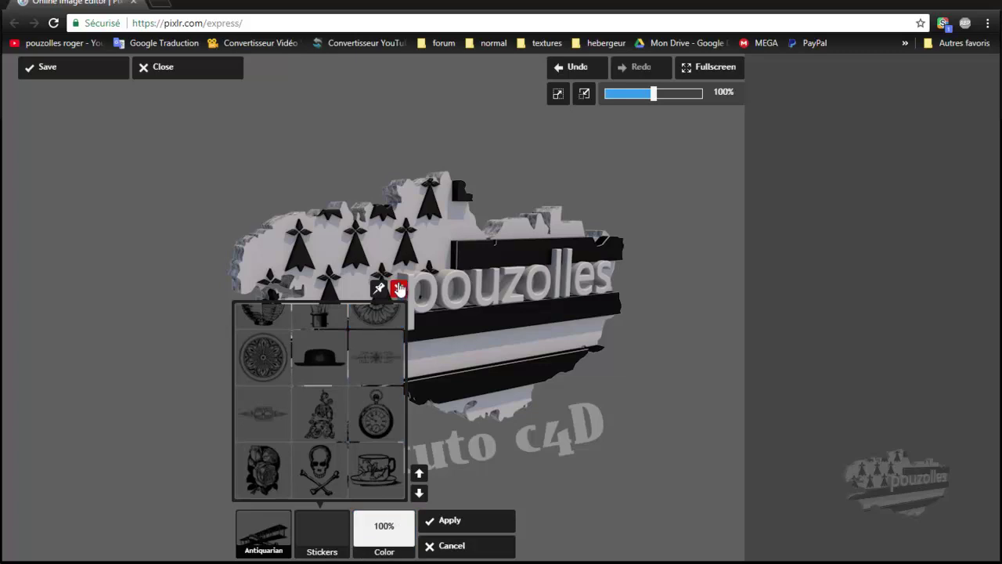
{"action": "left_click", "coordinate": [399, 289]}
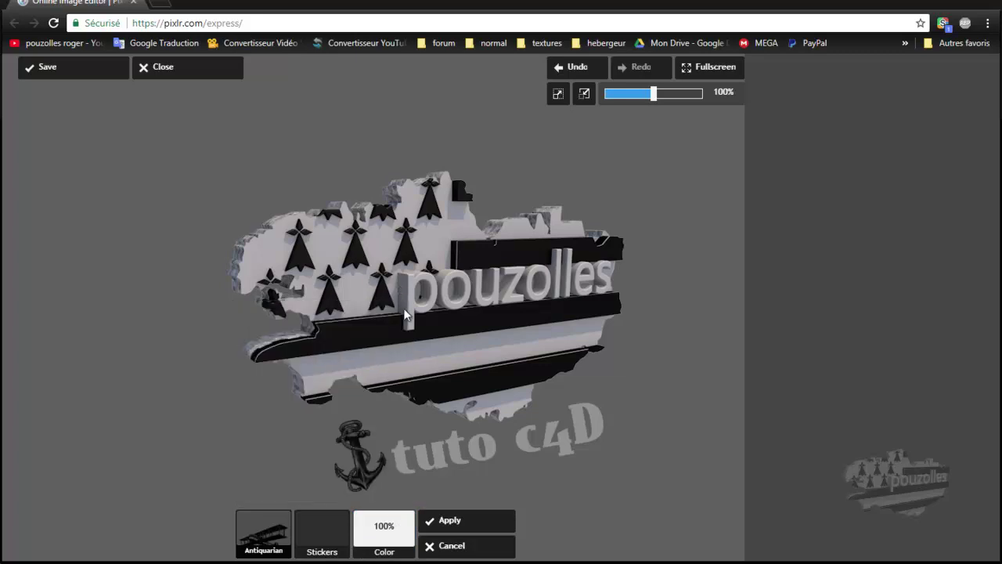
{"action": "left_click", "coordinate": [448, 547]}
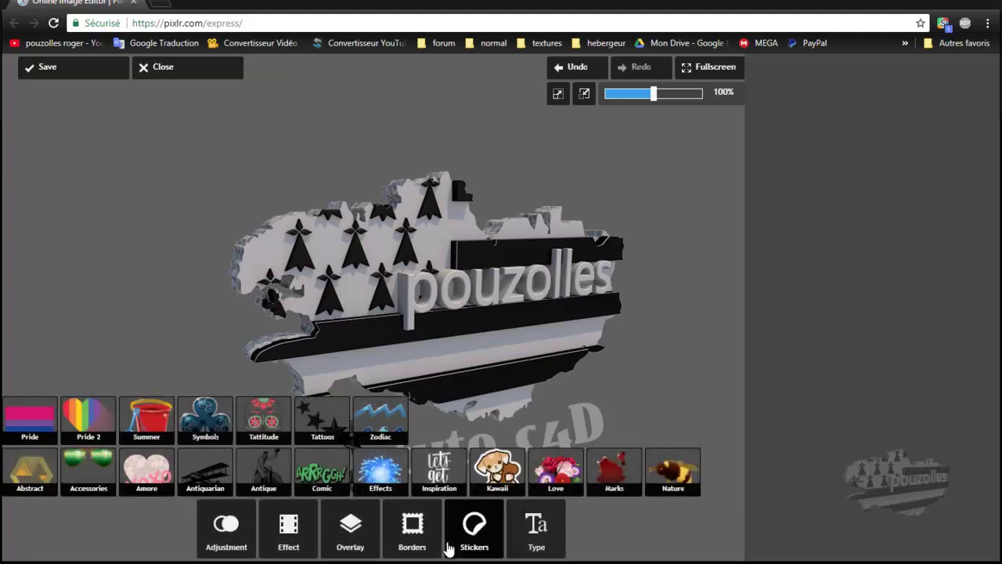
Preview the Nature border frames, scrolling through all its variants
{"action": "left_click", "coordinate": [474, 532]}
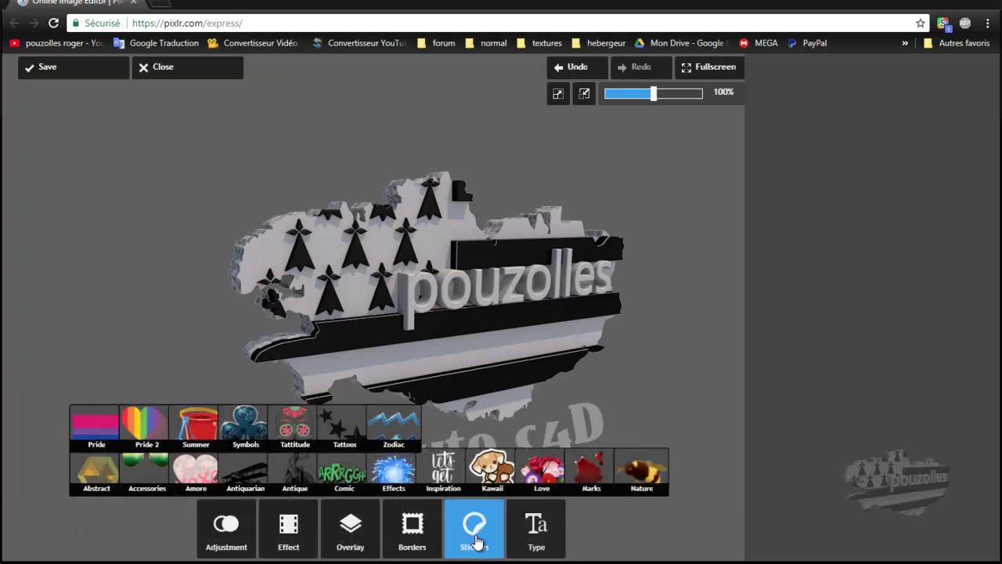
{"action": "left_click", "coordinate": [412, 522]}
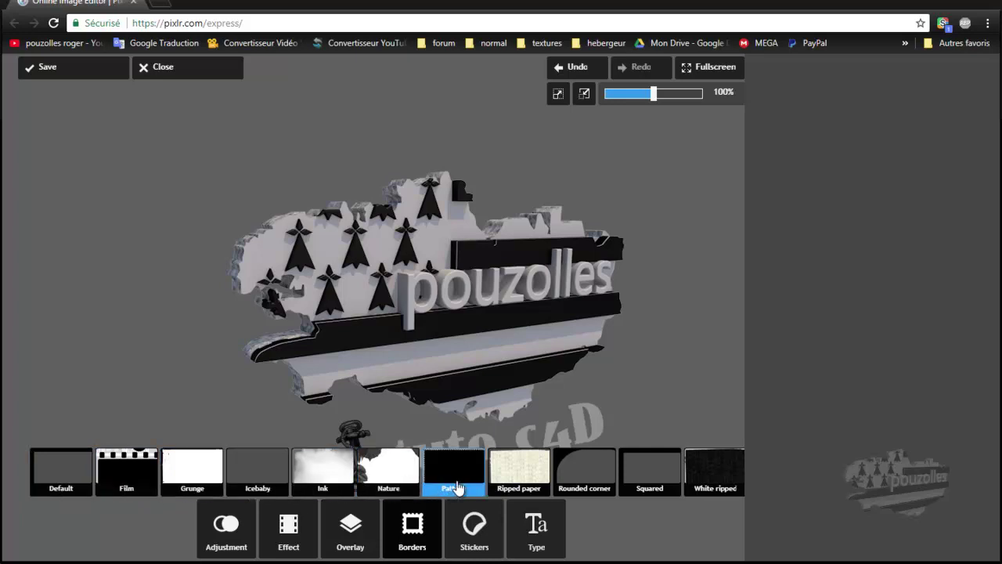
{"action": "left_click", "coordinate": [391, 477]}
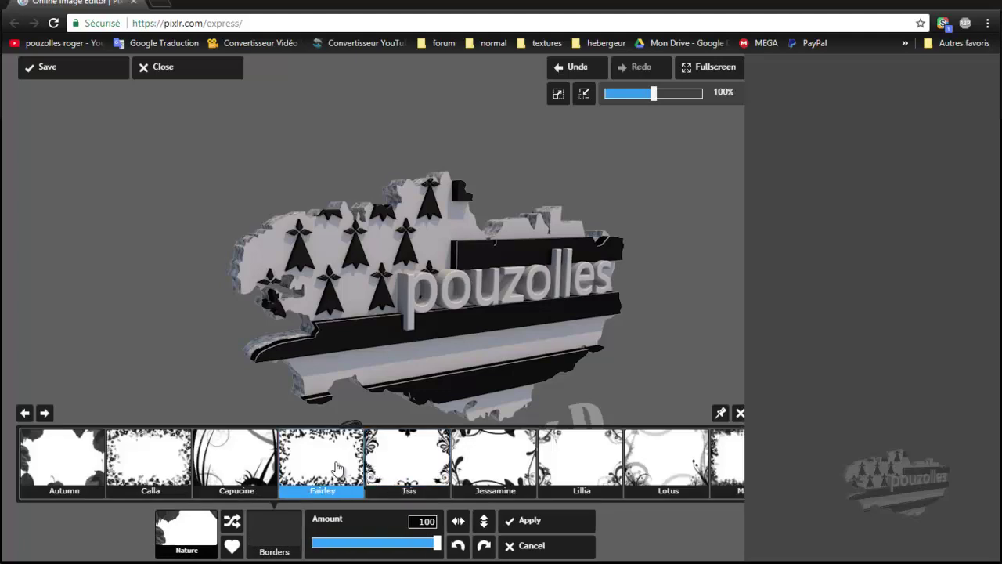
{"action": "scroll", "coordinate": [542, 464], "scroll_direction": "down", "scroll_amount": 1}
{"action": "scroll", "coordinate": [485, 465], "scroll_direction": "down", "scroll_amount": 1}
{"action": "scroll", "coordinate": [391, 466], "scroll_direction": "down", "scroll_amount": 1}
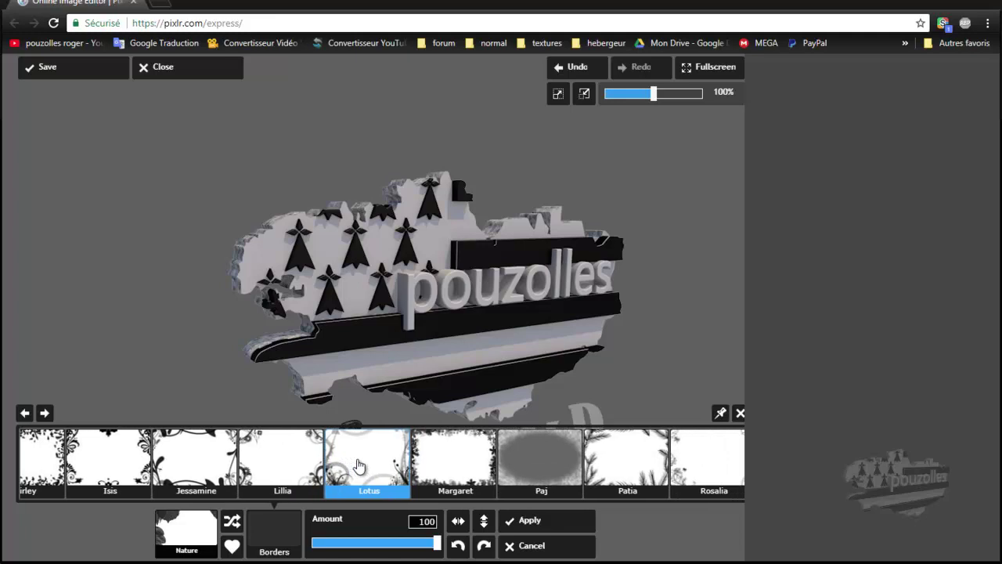
{"action": "scroll", "coordinate": [266, 468], "scroll_direction": "down", "scroll_amount": 1}
{"action": "scroll", "coordinate": [250, 468], "scroll_direction": "down", "scroll_amount": 2}
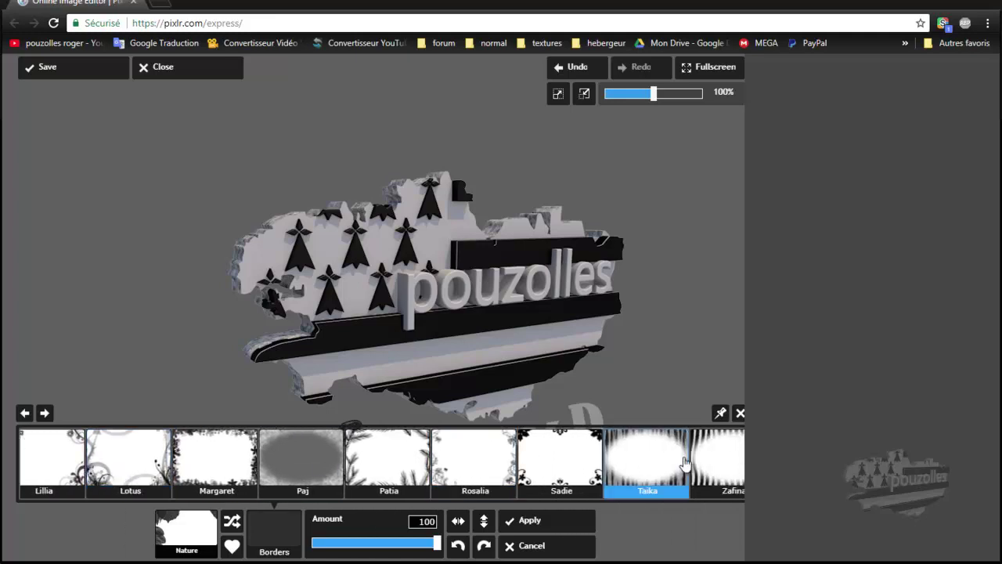
{"action": "scroll", "coordinate": [734, 466], "scroll_direction": "down", "scroll_amount": 2}
{"action": "scroll", "coordinate": [736, 466], "scroll_direction": "down", "scroll_amount": 1}
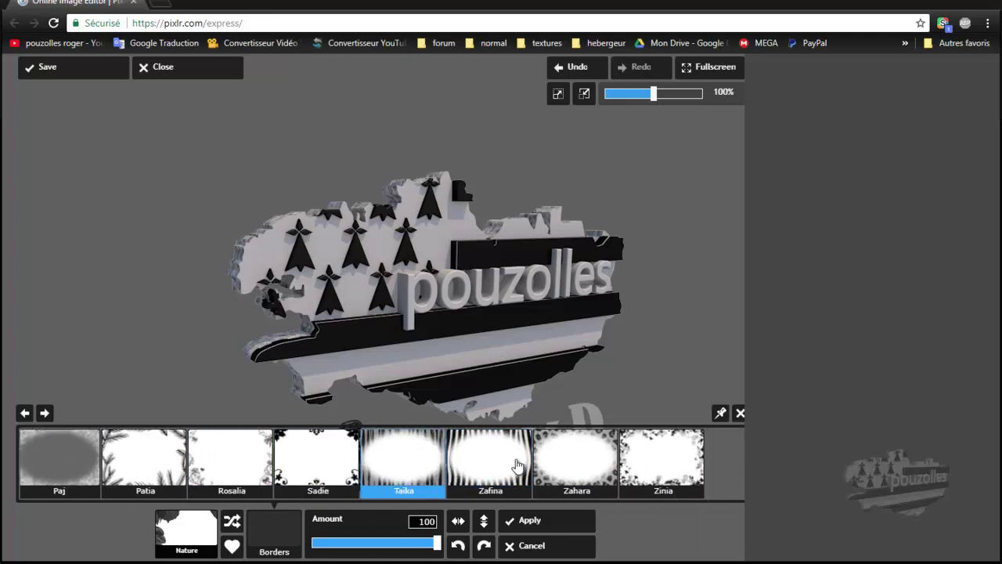
{"action": "scroll", "coordinate": [740, 467], "scroll_direction": "up", "scroll_amount": 2}
{"action": "scroll", "coordinate": [753, 465], "scroll_direction": "up", "scroll_amount": 2}
{"action": "scroll", "coordinate": [759, 463], "scroll_direction": "up", "scroll_amount": 2}
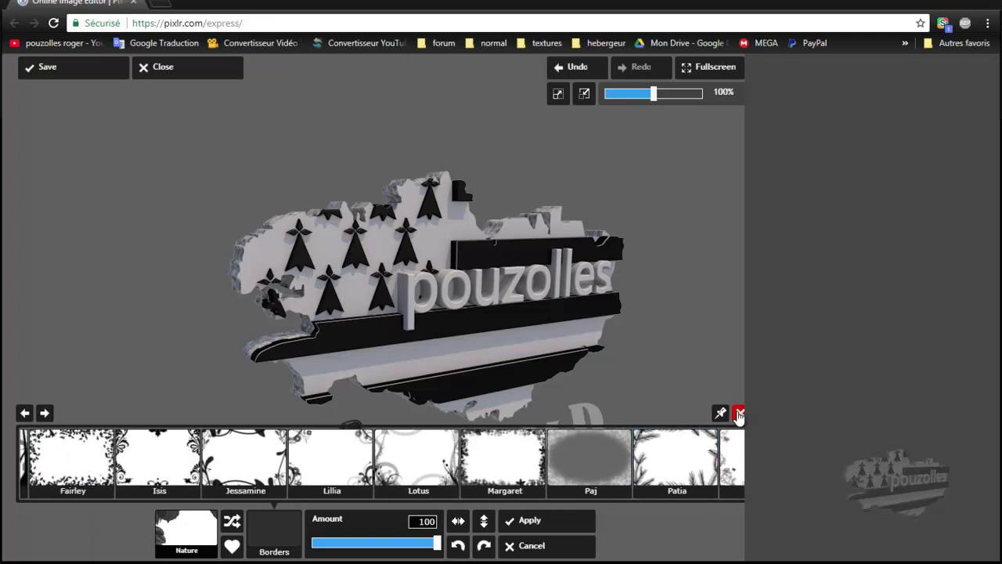
Dismiss the Nature border without applying it, back at the border category list
{"action": "left_click", "coordinate": [740, 412]}
{"action": "left_click", "coordinate": [286, 542]}
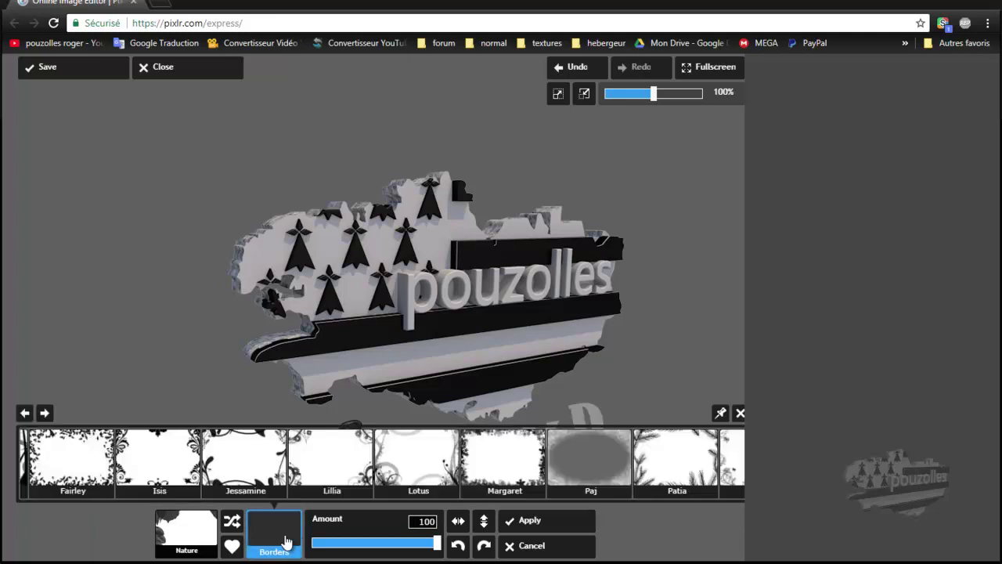
{"action": "left_click", "coordinate": [286, 541]}
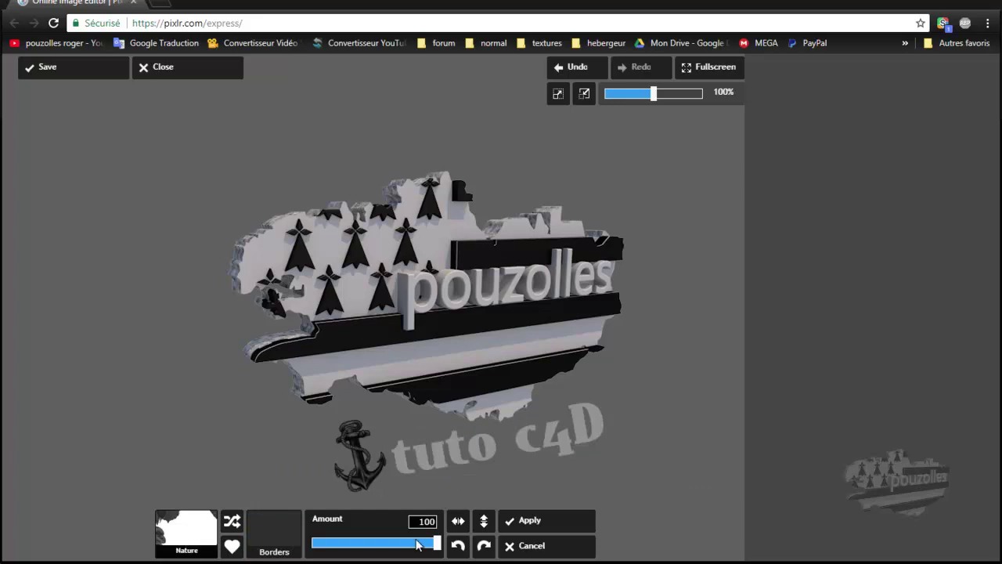
{"action": "left_click", "coordinate": [511, 545]}
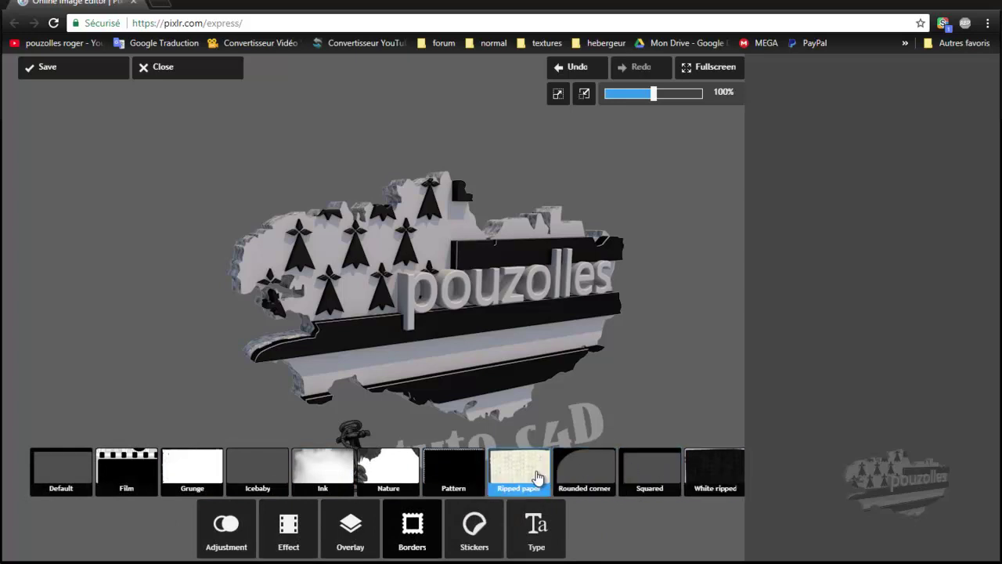
Apply the Ink category's Blacksix border with its amount set to 91
{"action": "left_click", "coordinate": [320, 476]}
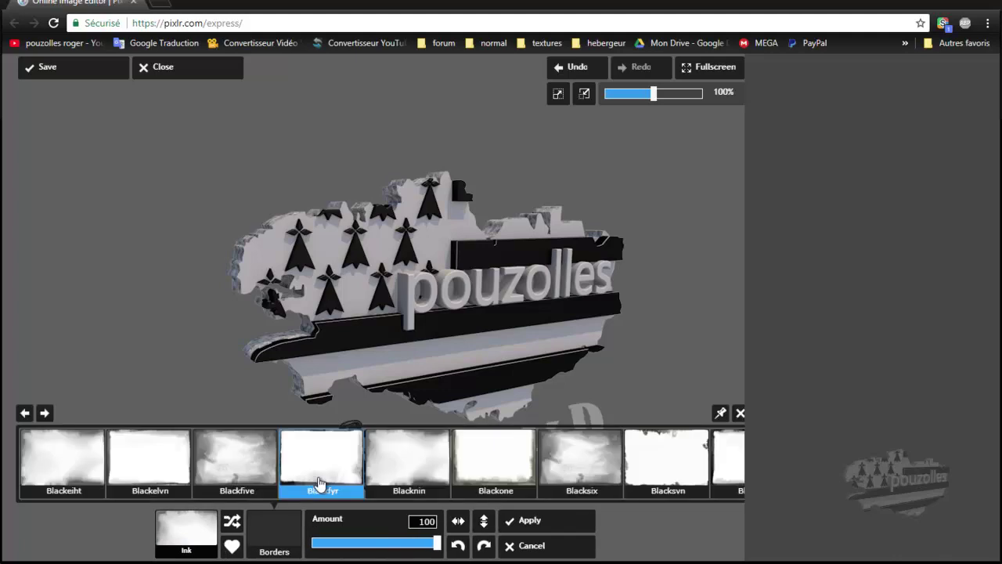
{"action": "left_click", "coordinate": [564, 454]}
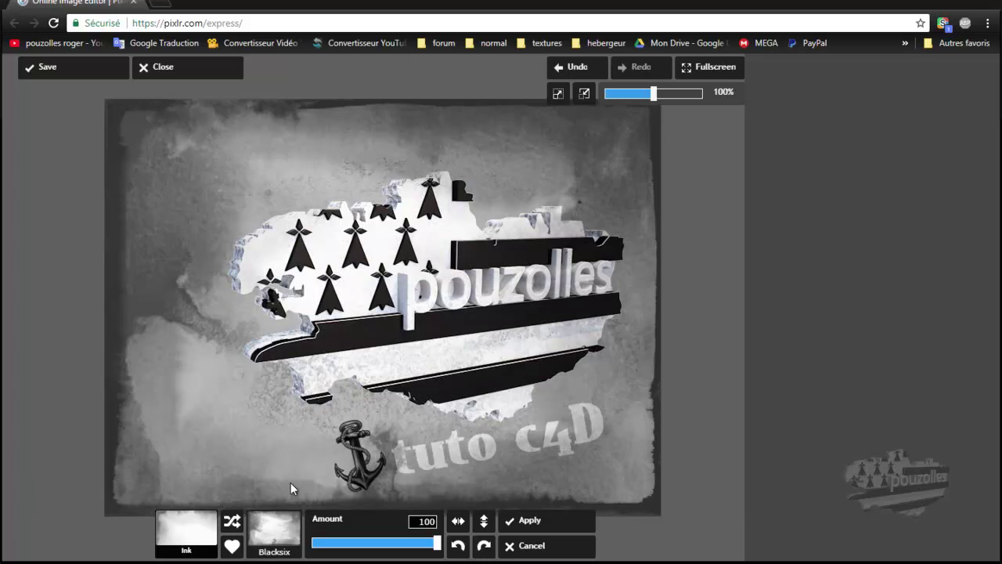
{"action": "mouse_move", "coordinate": [435, 543]}
{"action": "left_mouse_down"}
{"action": "mouse_move", "coordinate": [355, 554]}
{"action": "mouse_move", "coordinate": [433, 550]}
{"action": "left_mouse_up"}
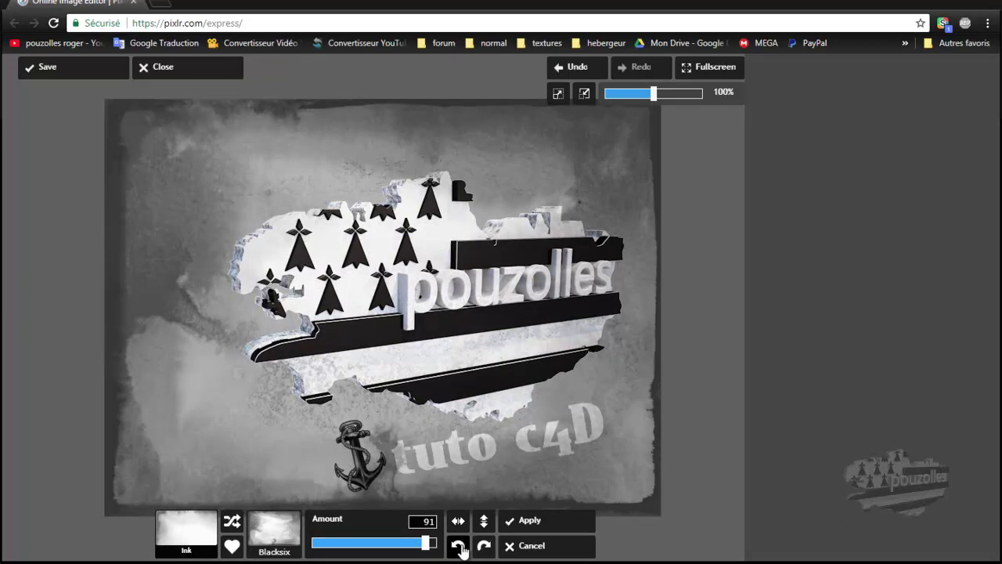
Rotate and flip the Blacksix border texture, try a shuffled style, then return to Blacksix
{"action": "left_click", "coordinate": [460, 548]}
{"action": "left_click", "coordinate": [459, 547]}
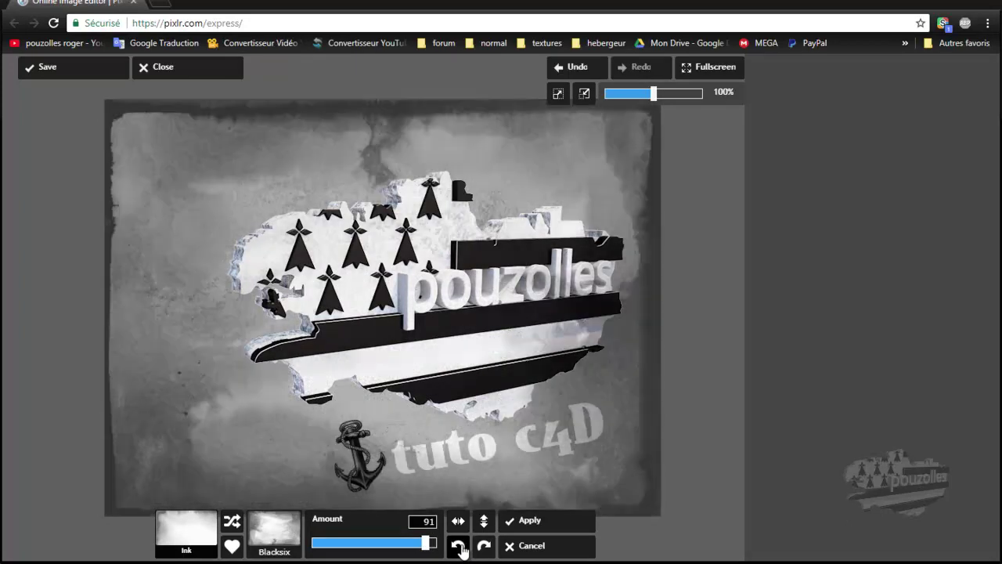
{"action": "left_click", "coordinate": [460, 548]}
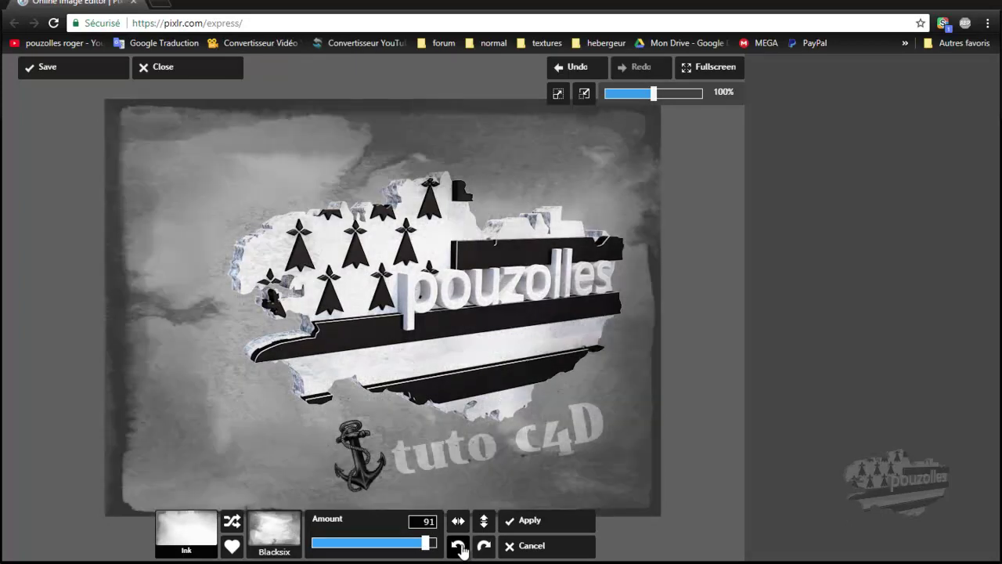
{"action": "left_click", "coordinate": [460, 547]}
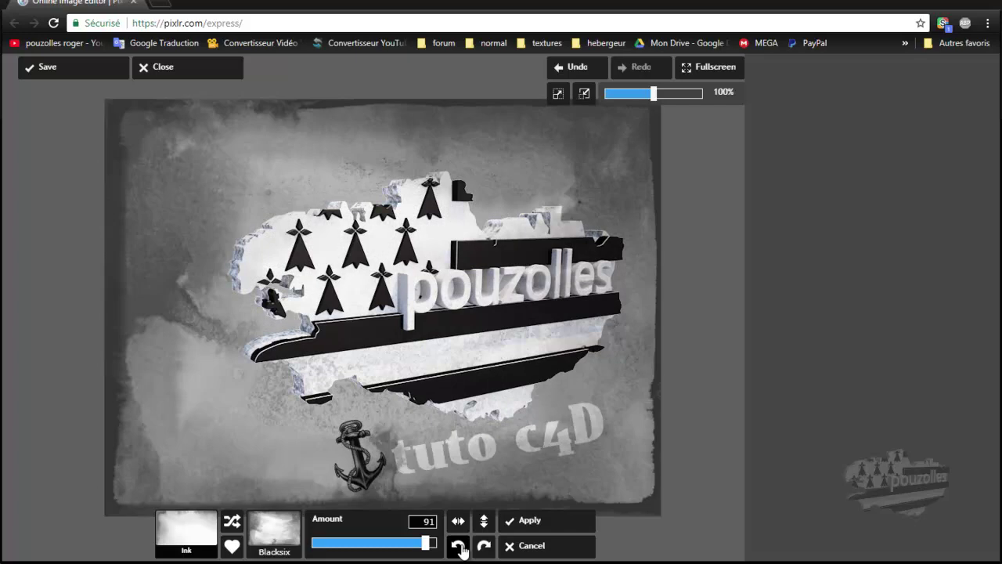
{"action": "left_click", "coordinate": [483, 521]}
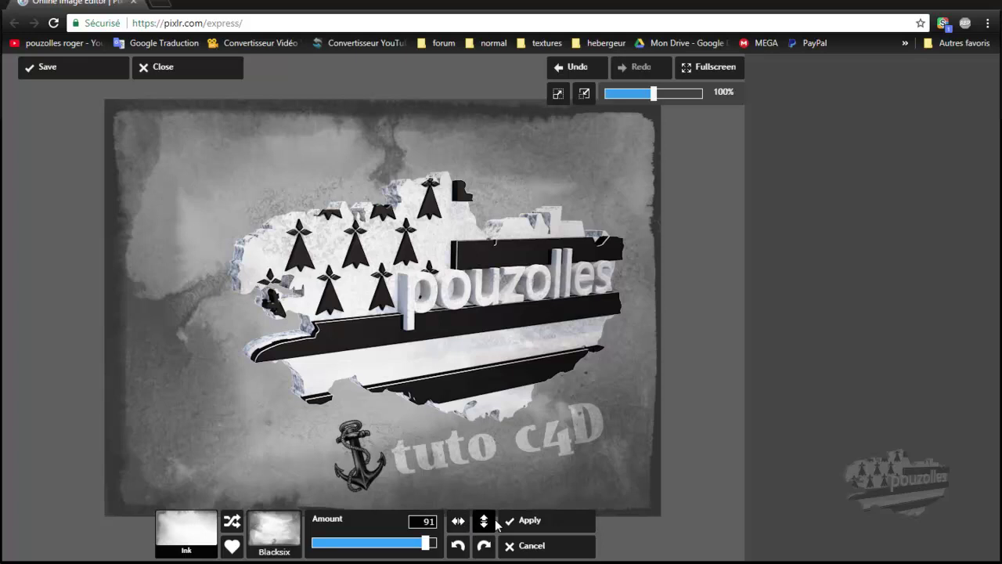
{"action": "left_click", "coordinate": [232, 522]}
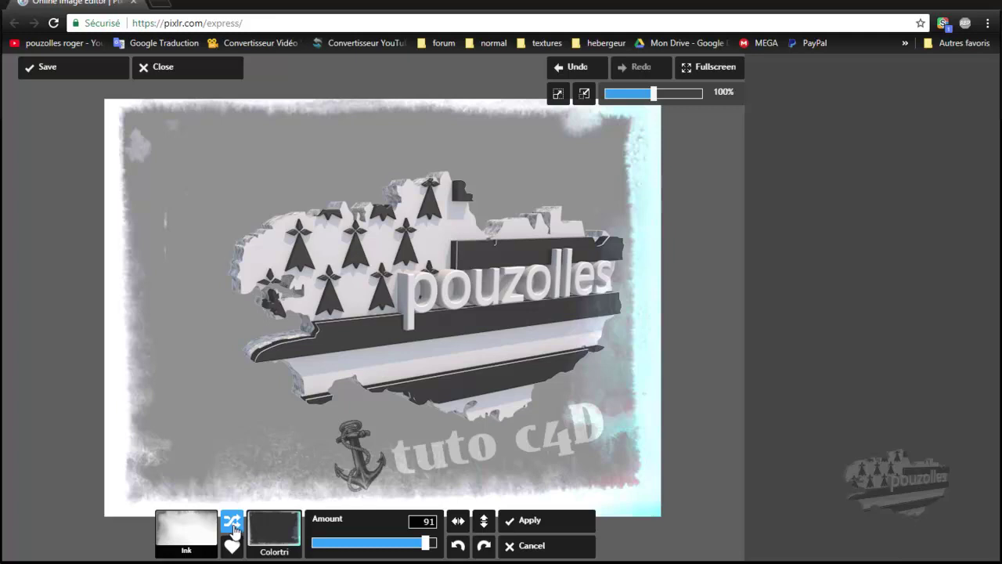
{"action": "left_click", "coordinate": [233, 522]}
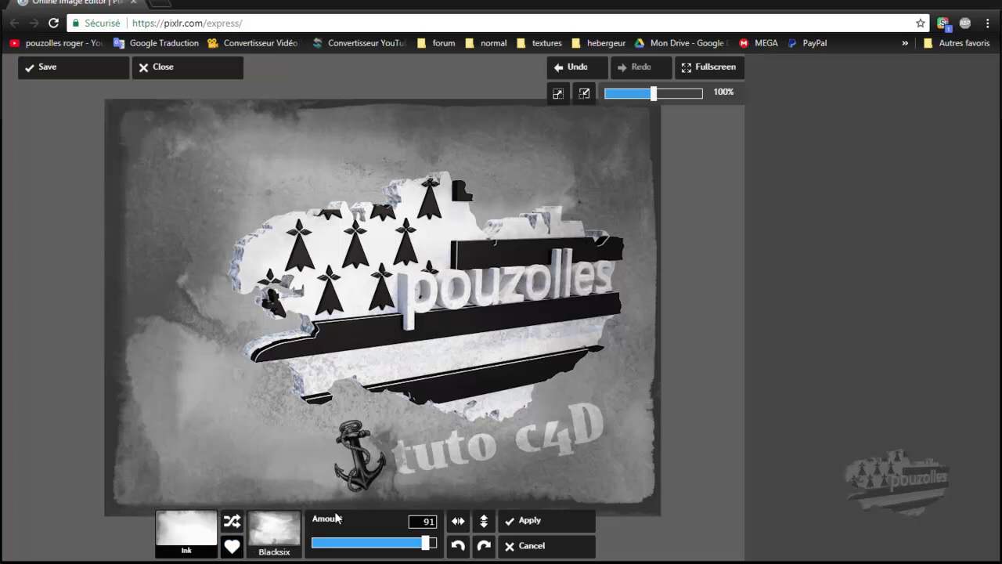
Apply the Blacksix ink border, then undo it so the logo is unframed again
{"action": "left_click", "coordinate": [527, 521]}
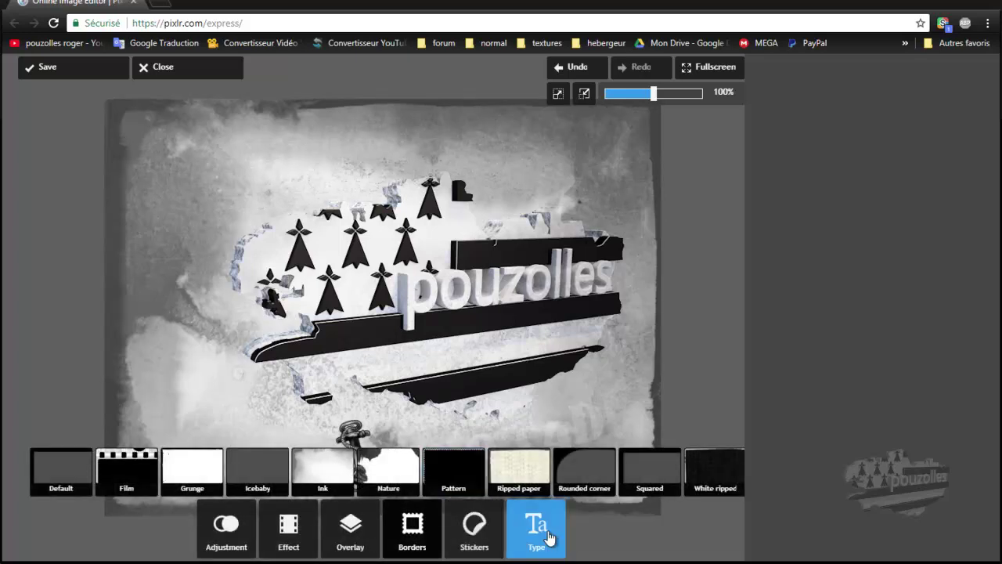
{"action": "left_click", "coordinate": [417, 534]}
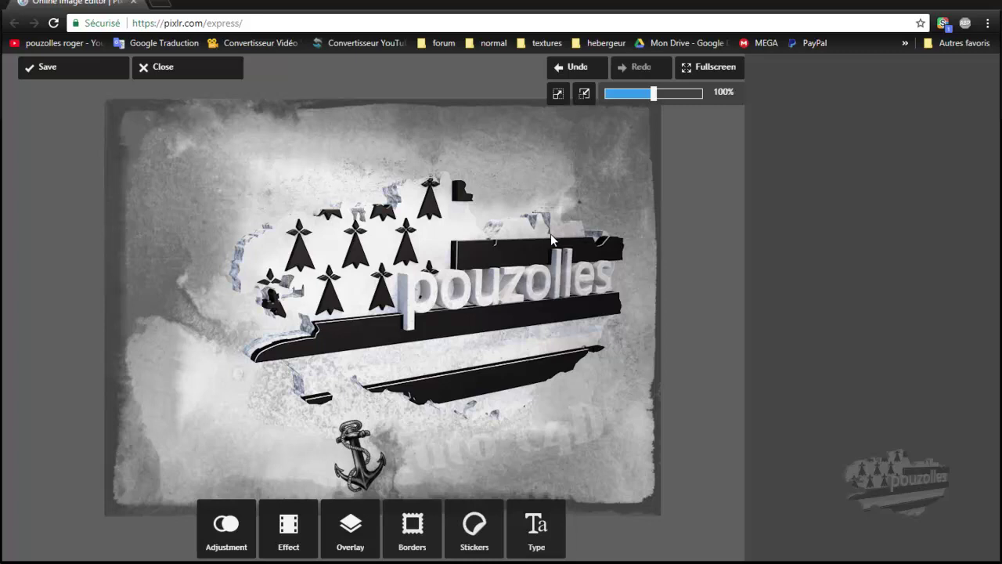
{"action": "left_click", "coordinate": [581, 68]}
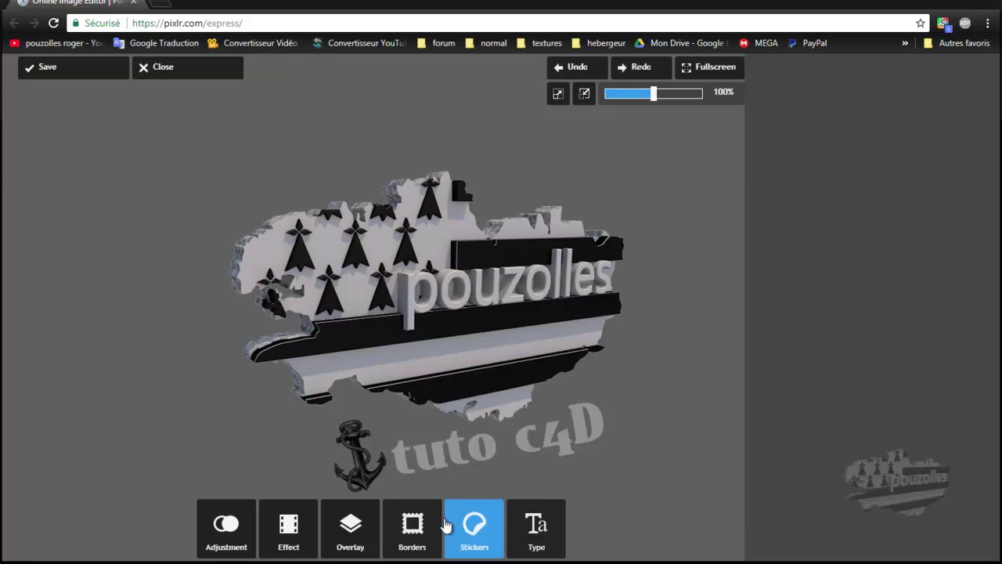
{"action": "left_click", "coordinate": [422, 532]}
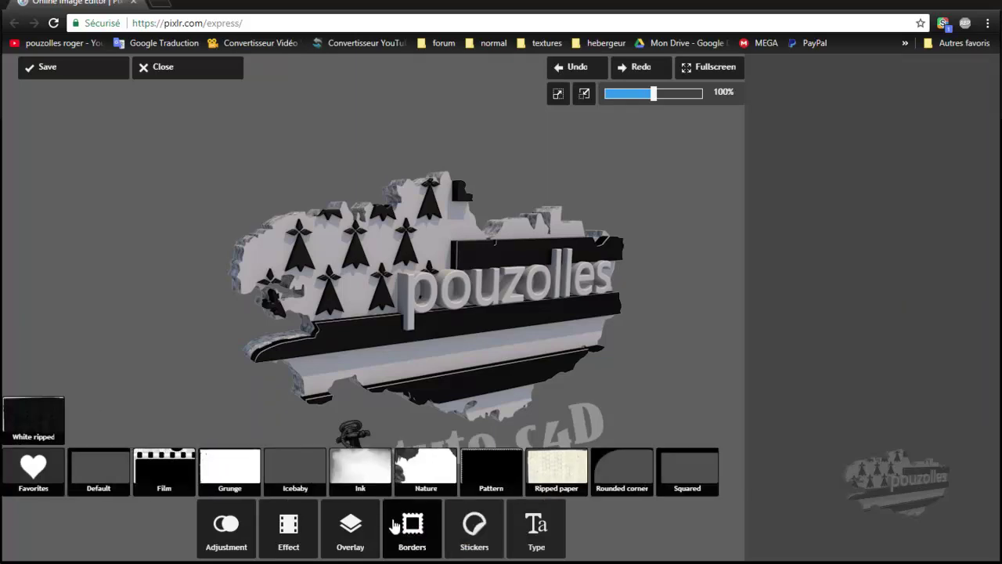
{"action": "left_click", "coordinate": [289, 475]}
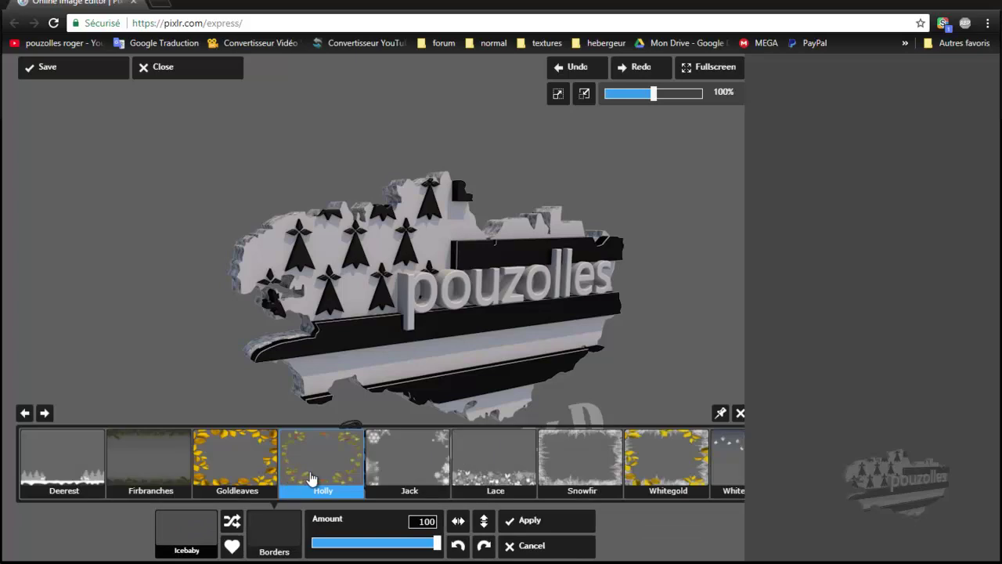
{"action": "left_click", "coordinate": [564, 454]}
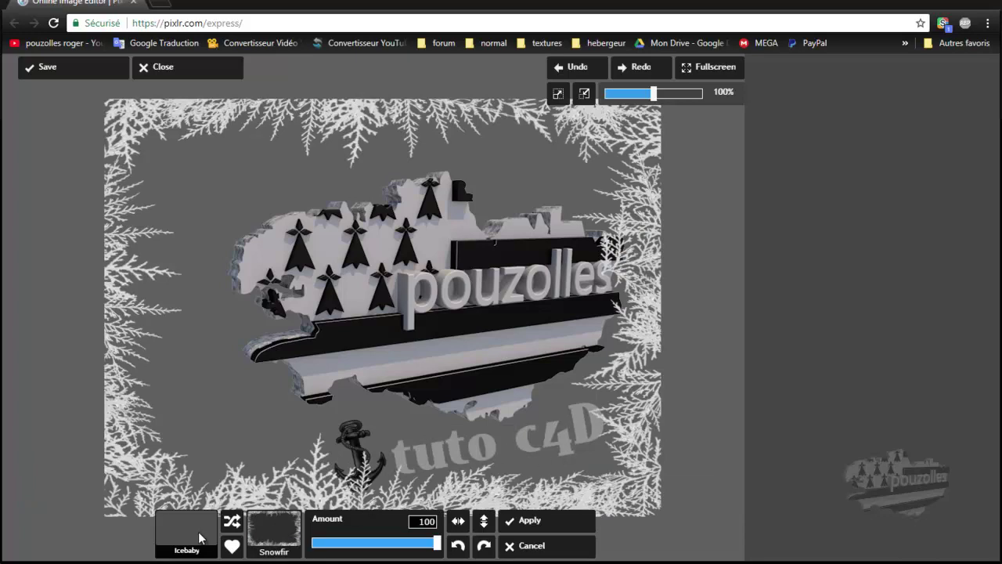
{"action": "left_click", "coordinate": [531, 546]}
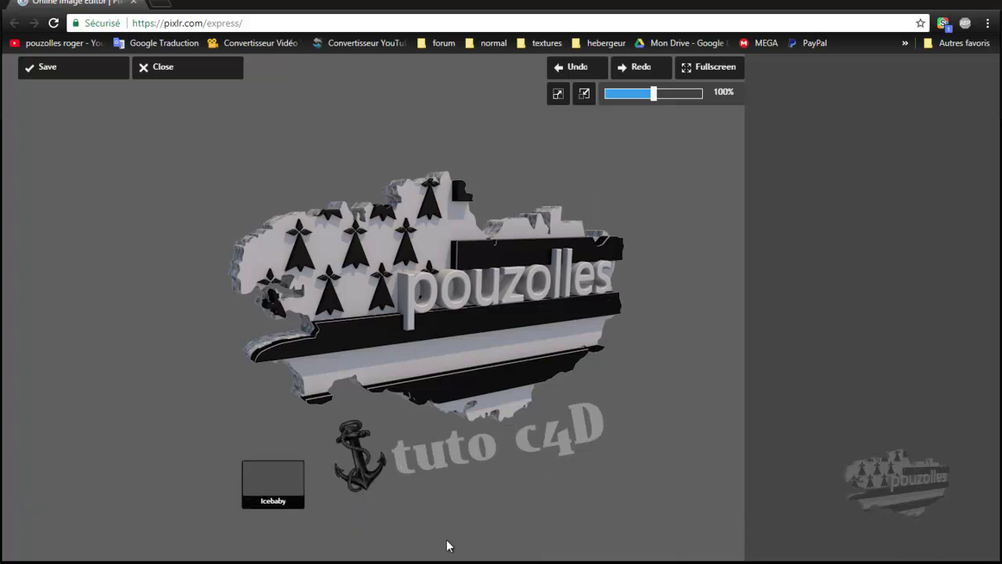
{"action": "left_click", "coordinate": [363, 539]}
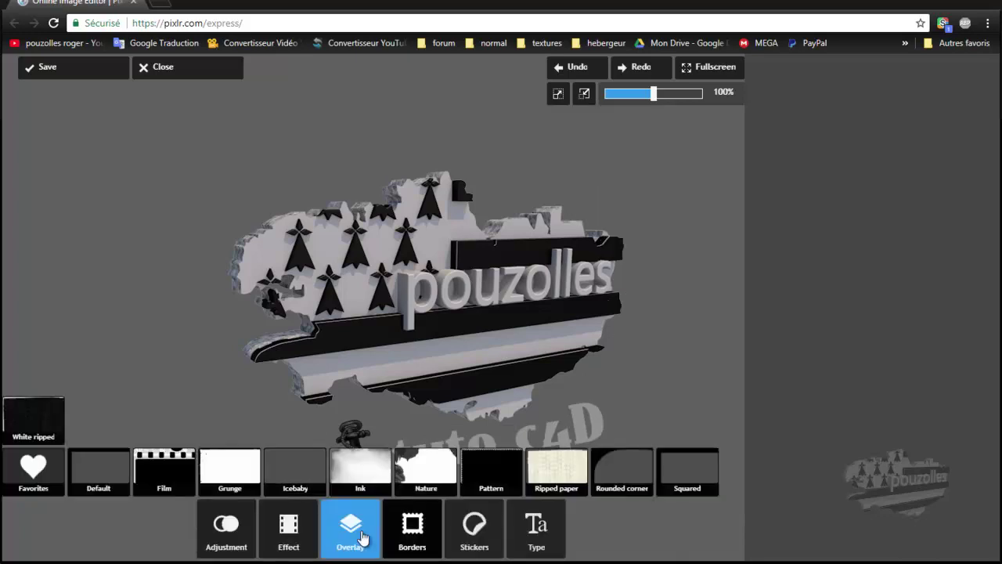
{"action": "left_click", "coordinate": [354, 470]}
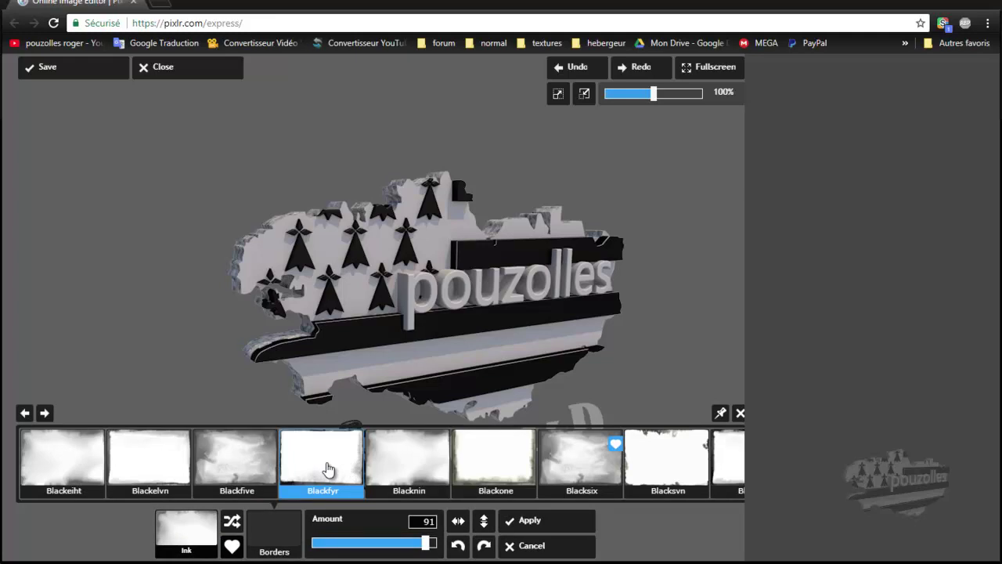
{"action": "left_click", "coordinate": [168, 468]}
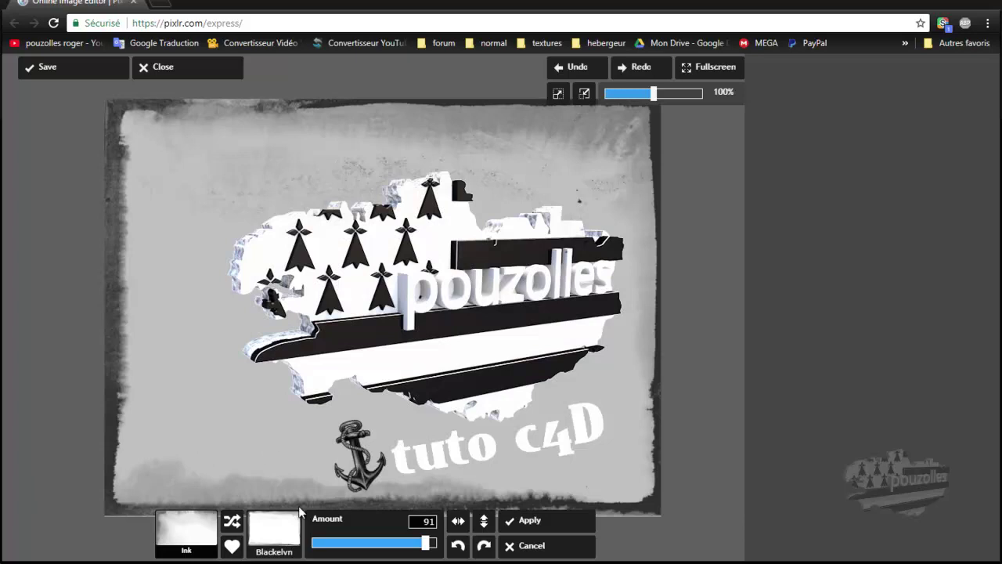
{"action": "left_click", "coordinate": [535, 551]}
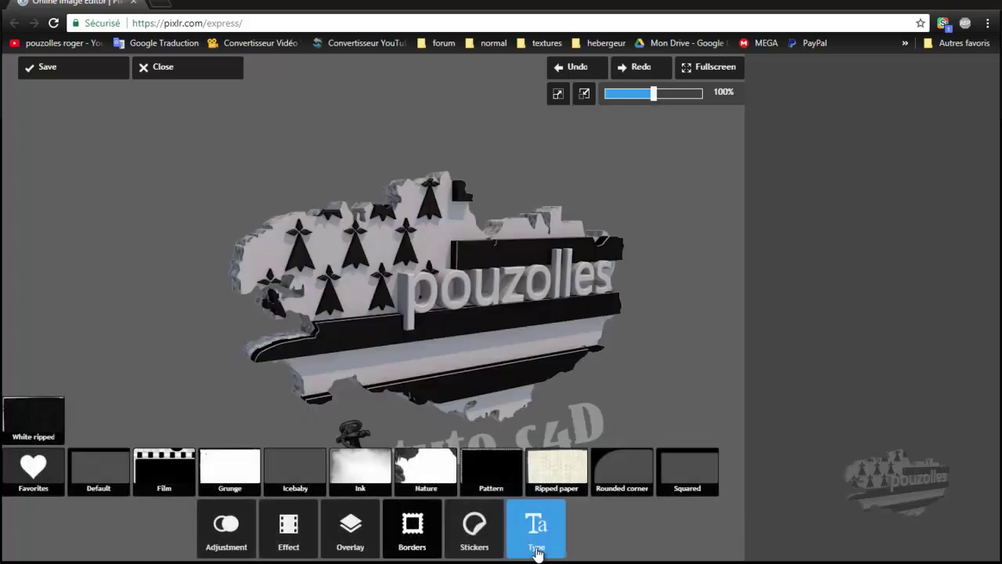
{"action": "left_click", "coordinate": [360, 540]}
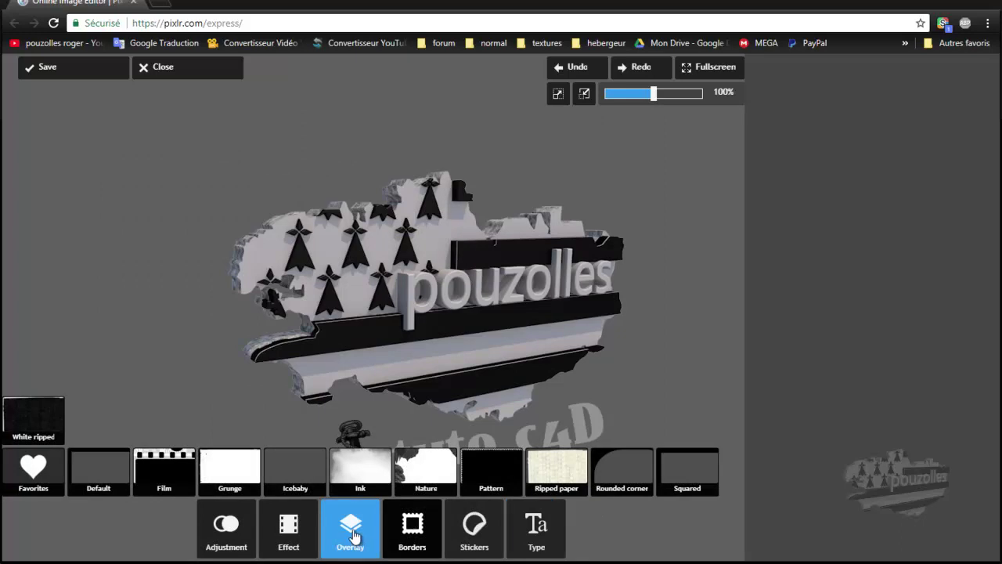
Preview the Fullon and Resort Flame overlays on the logo, then cancel them
{"action": "left_click", "coordinate": [354, 535]}
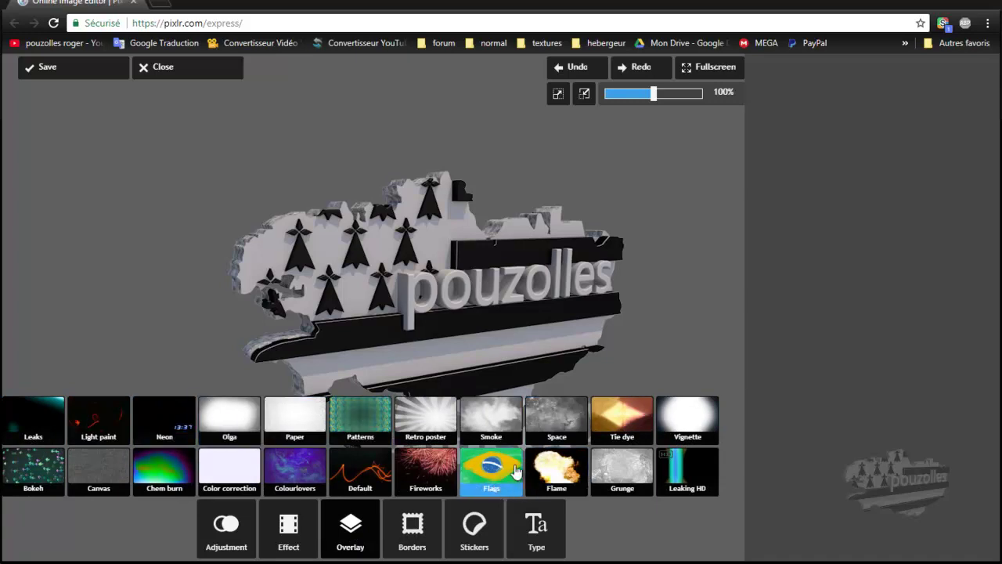
{"action": "left_click", "coordinate": [570, 475]}
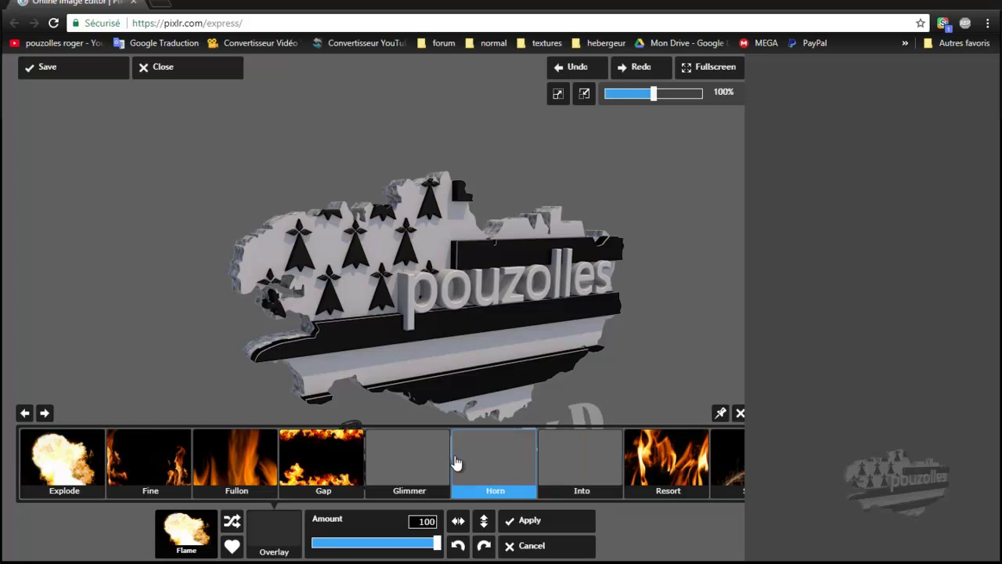
{"action": "left_click", "coordinate": [233, 465]}
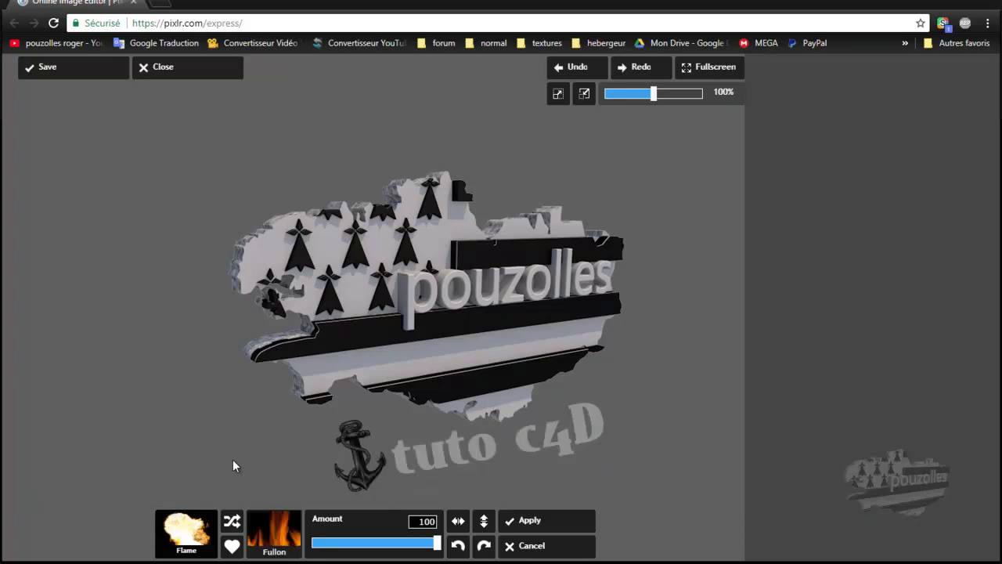
{"action": "left_click", "coordinate": [274, 540]}
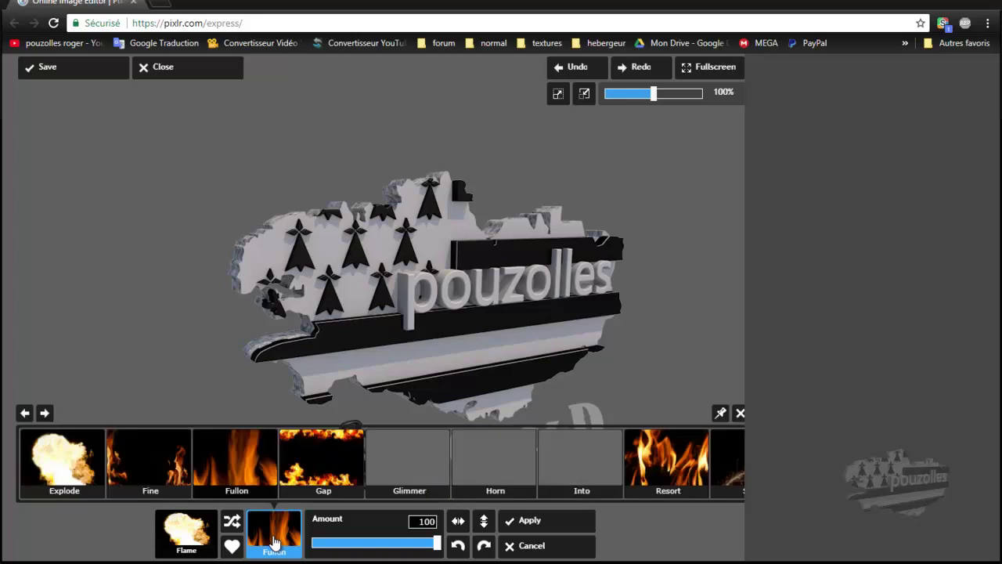
{"action": "left_click", "coordinate": [247, 473]}
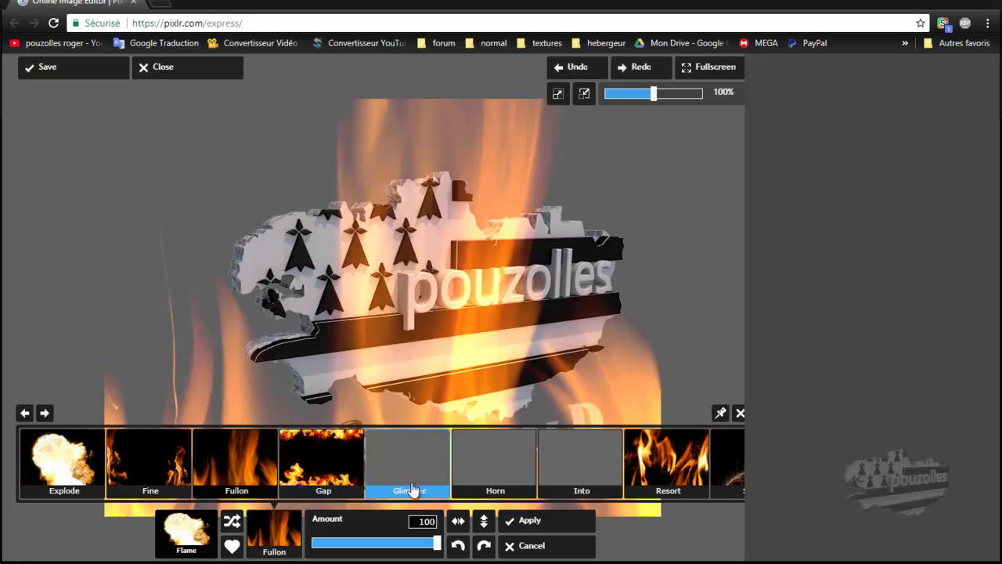
{"action": "left_click", "coordinate": [661, 470]}
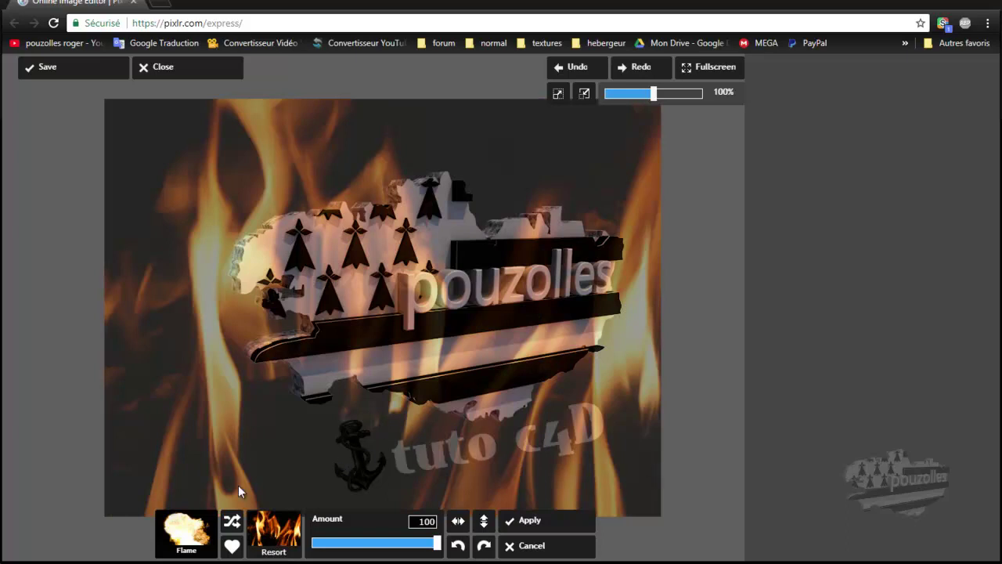
{"action": "left_click", "coordinate": [535, 545]}
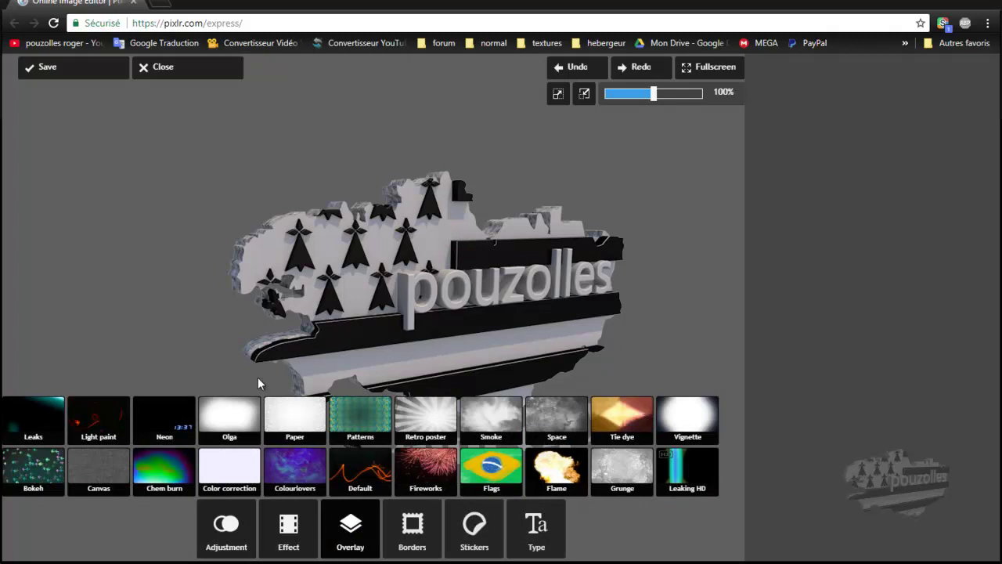
Preview the Olga overlays Alin and Adelina, then apply the Adam vignette overlay
{"action": "left_click", "coordinate": [228, 418]}
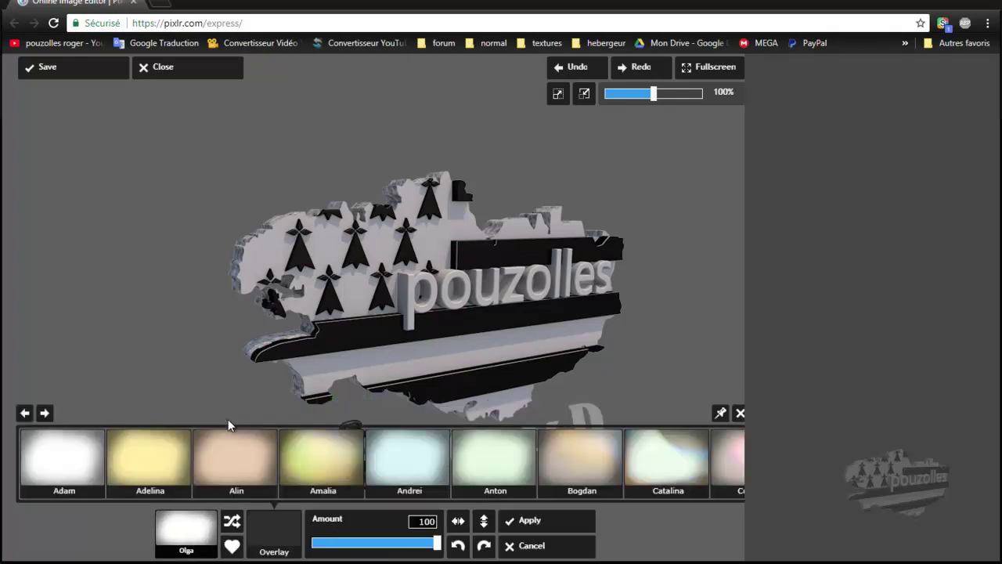
{"action": "left_click", "coordinate": [219, 444]}
{"action": "left_click", "coordinate": [176, 464]}
{"action": "left_click", "coordinate": [88, 462]}
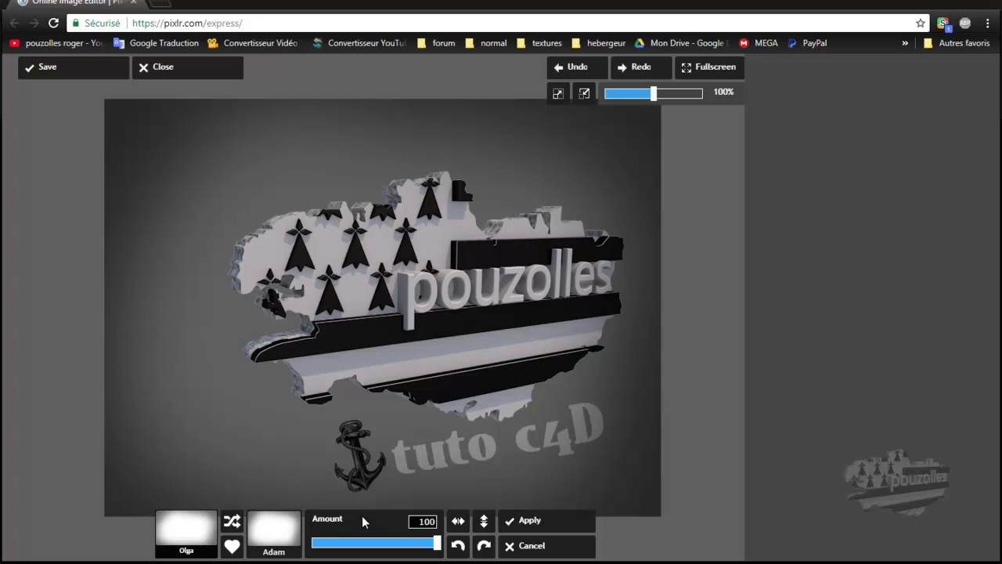
{"action": "left_click", "coordinate": [539, 526]}
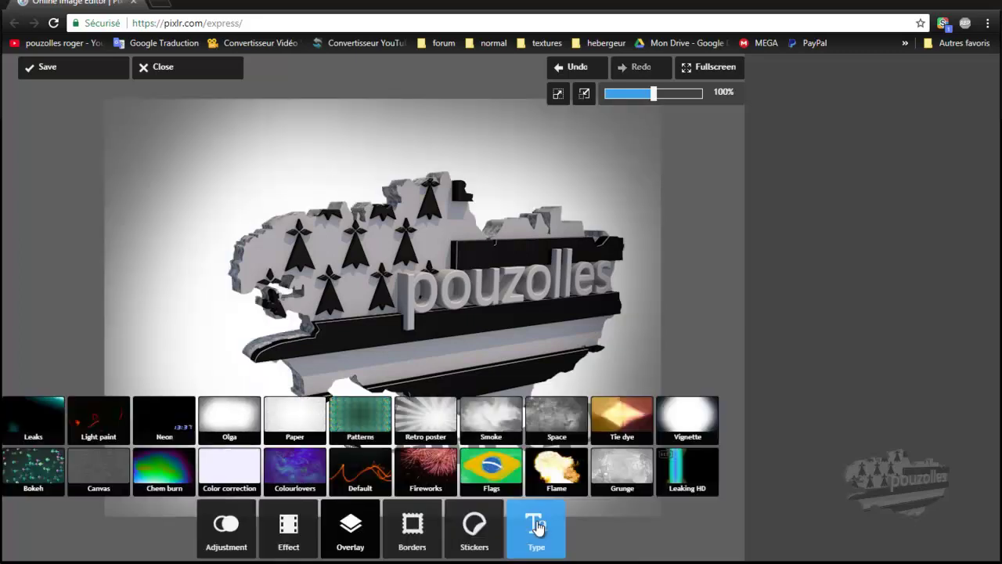
Preview the Soft effects Jessica, Per, Laila and Mary on the logo, then cancel them
{"action": "left_click", "coordinate": [289, 553]}
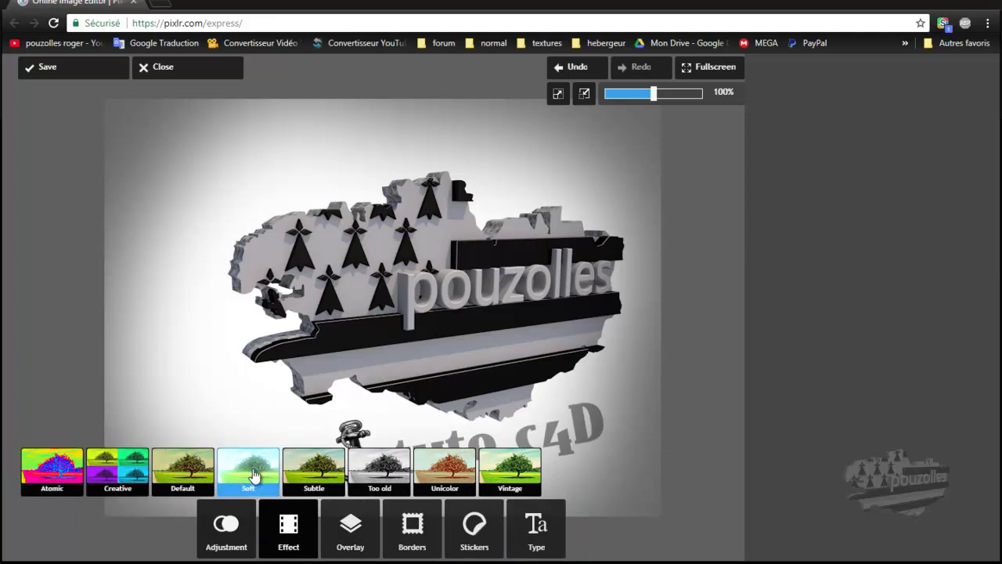
{"action": "left_click", "coordinate": [253, 474]}
{"action": "left_click", "coordinate": [252, 484]}
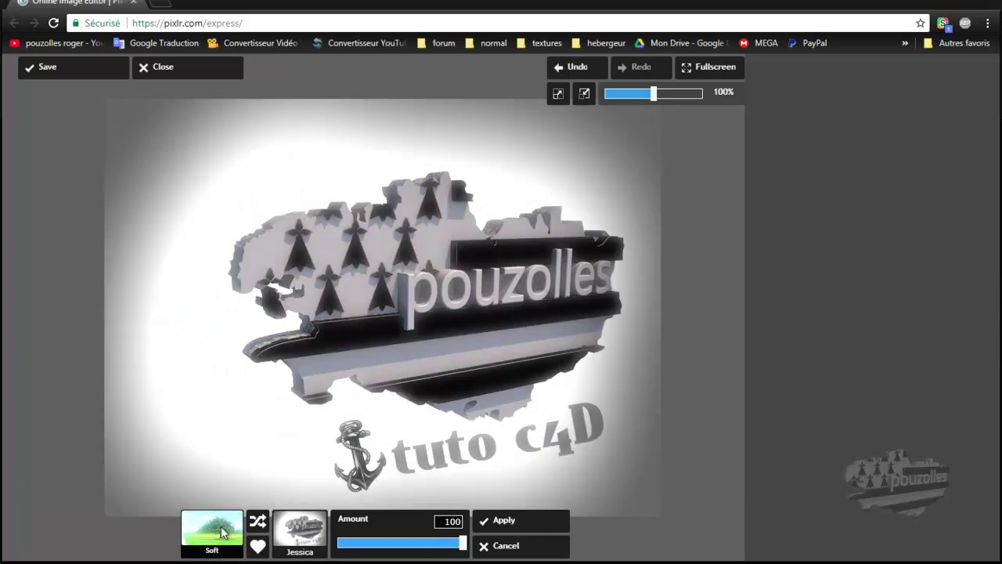
{"action": "left_click", "coordinate": [306, 535]}
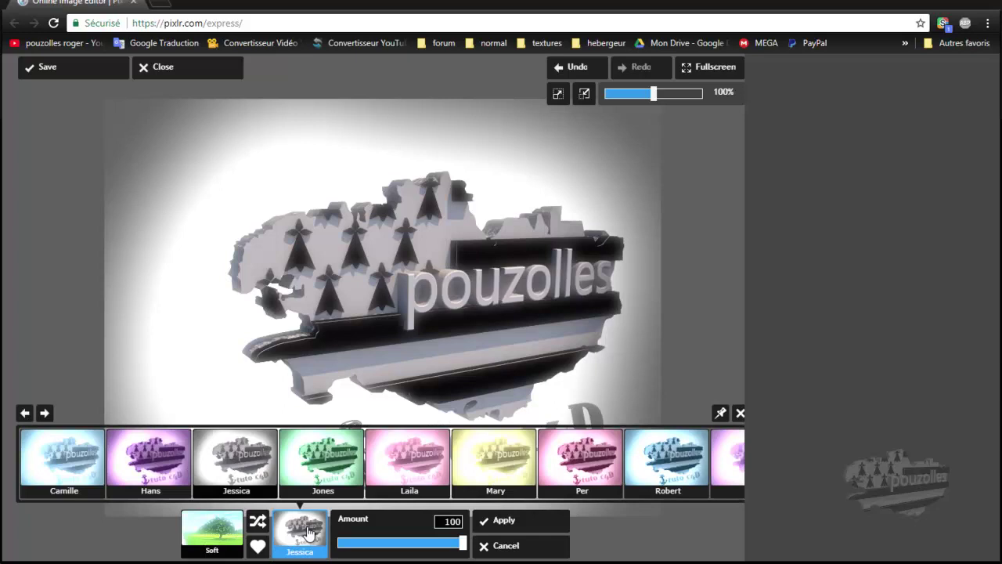
{"action": "left_click", "coordinate": [598, 462]}
{"action": "left_click", "coordinate": [390, 458]}
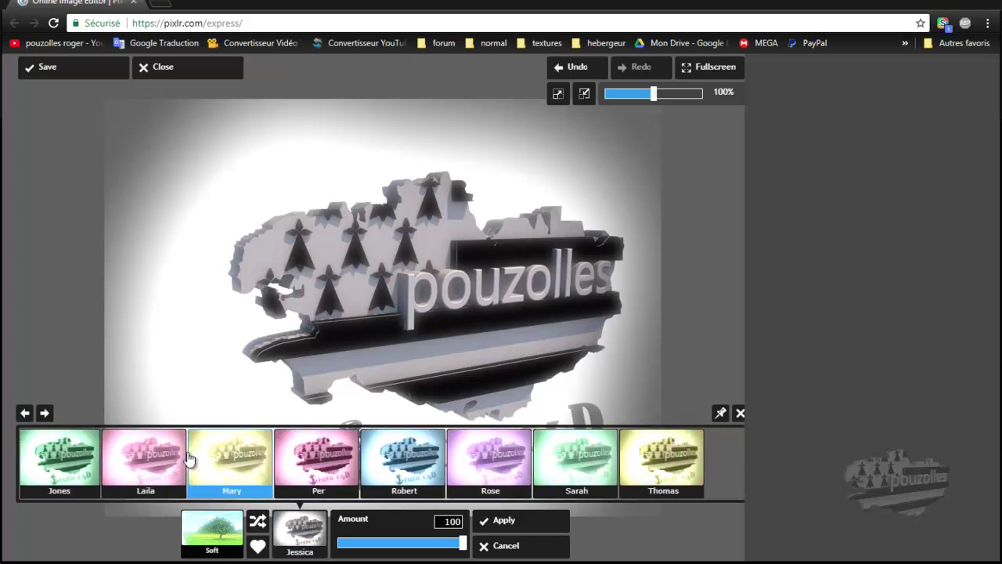
{"action": "left_click", "coordinate": [439, 458]}
{"action": "left_click", "coordinate": [456, 458]}
{"action": "left_click", "coordinate": [480, 465]}
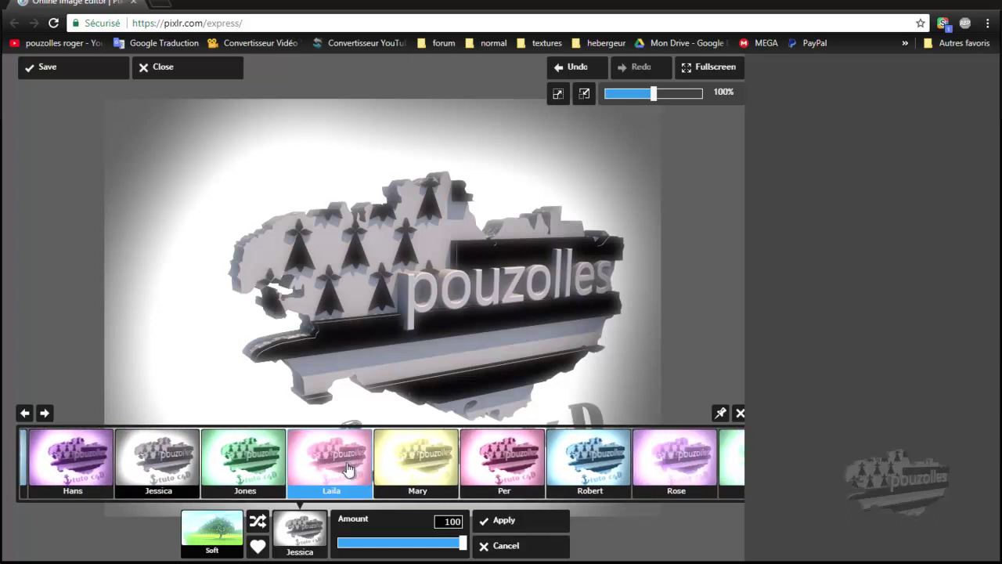
{"action": "left_click", "coordinate": [501, 548]}
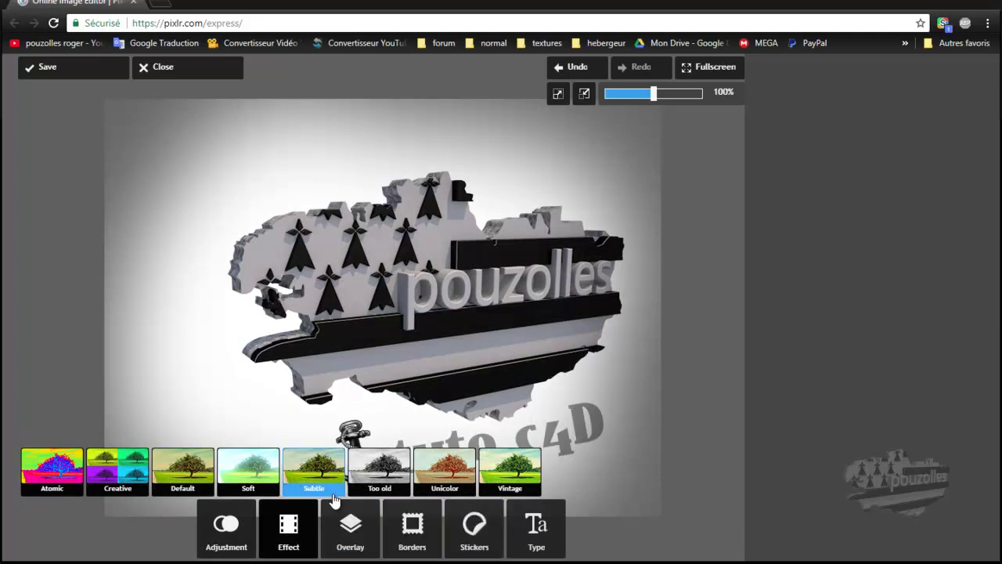
Try the Too old Gordon filter, then apply the Harrison variant instead
{"action": "left_click", "coordinate": [385, 473]}
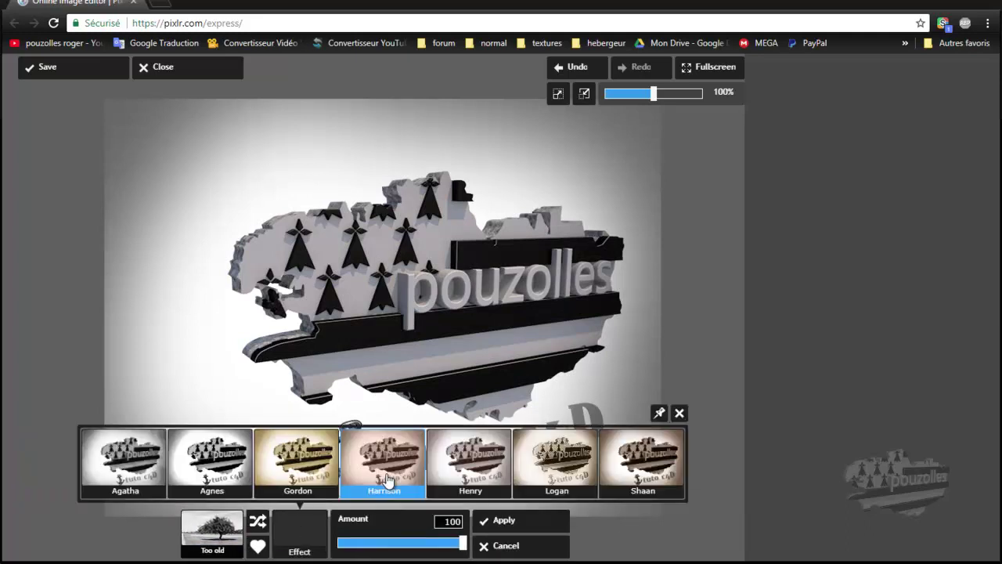
{"action": "left_click", "coordinate": [283, 463]}
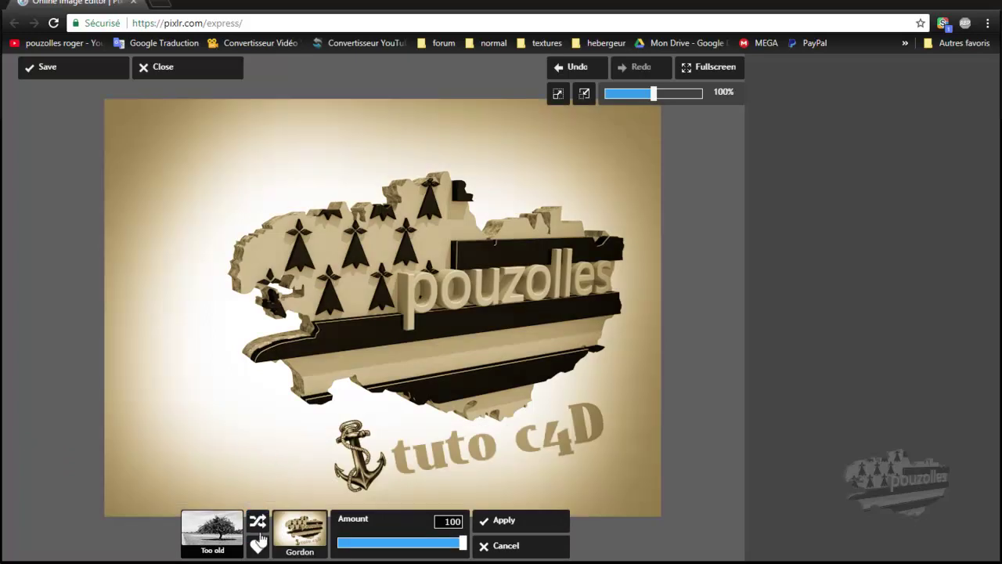
{"action": "left_click", "coordinate": [295, 540]}
{"action": "left_click", "coordinate": [376, 465]}
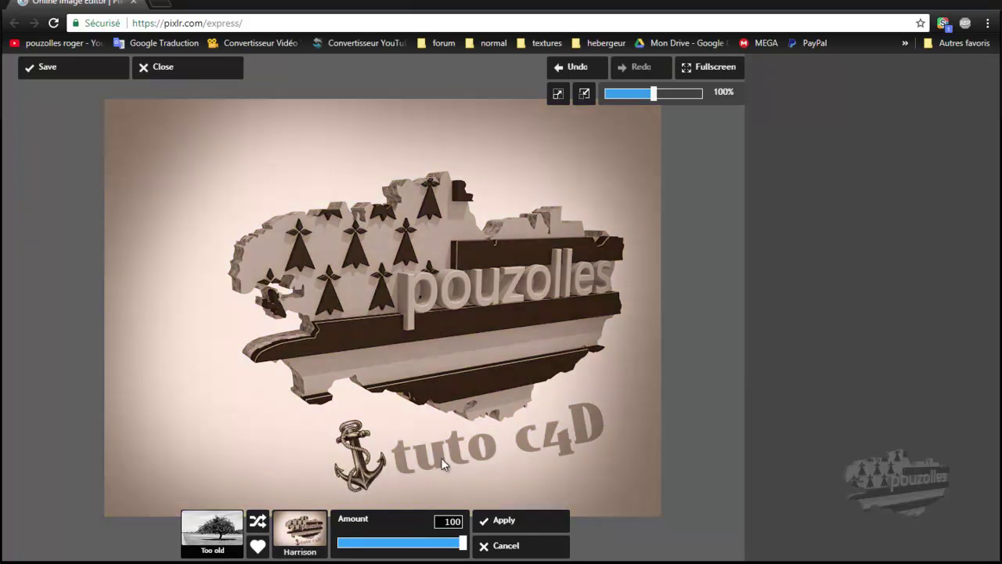
{"action": "left_click", "coordinate": [506, 521]}
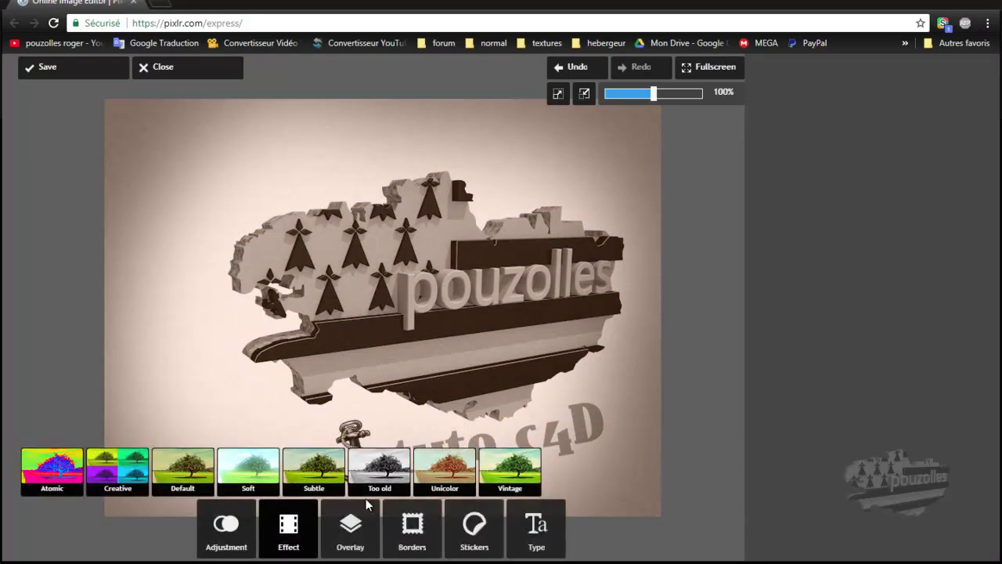
Try the Airbrush with brush size 100 and raised intensity, then cancel without painting
{"action": "left_click", "coordinate": [232, 534]}
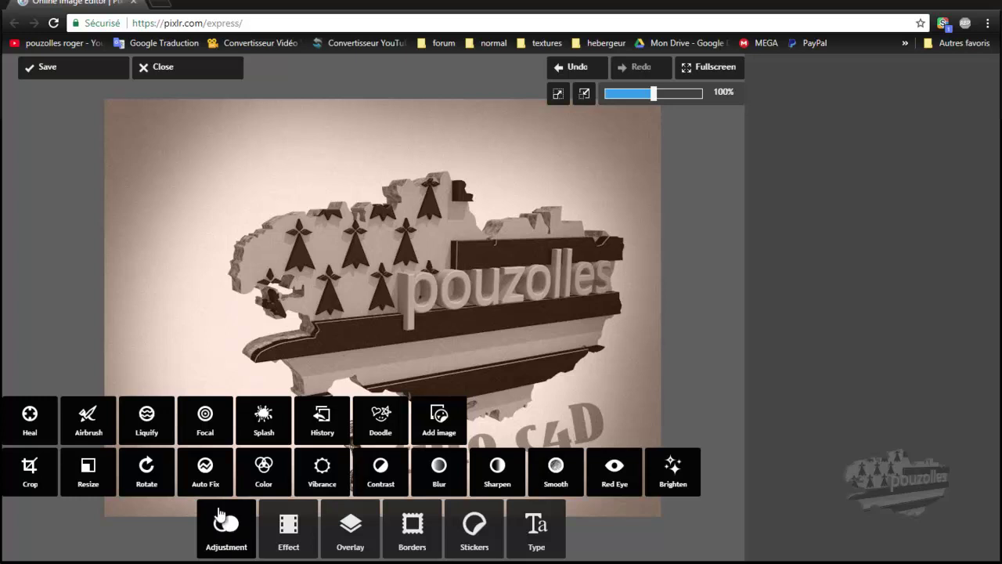
{"action": "left_click", "coordinate": [91, 417]}
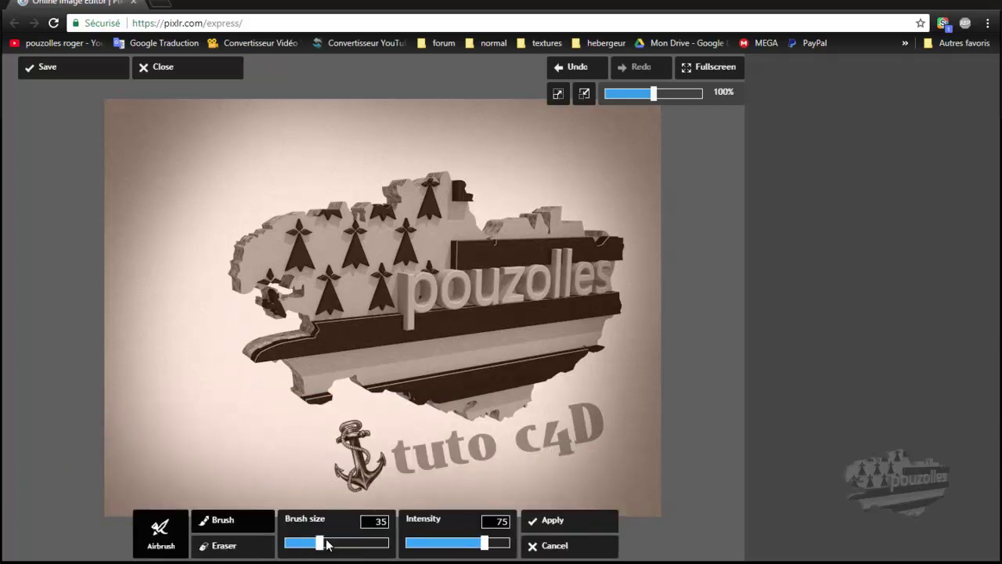
{"action": "left_click_drag", "start_coordinate": [320, 542], "coordinate": [395, 542]}
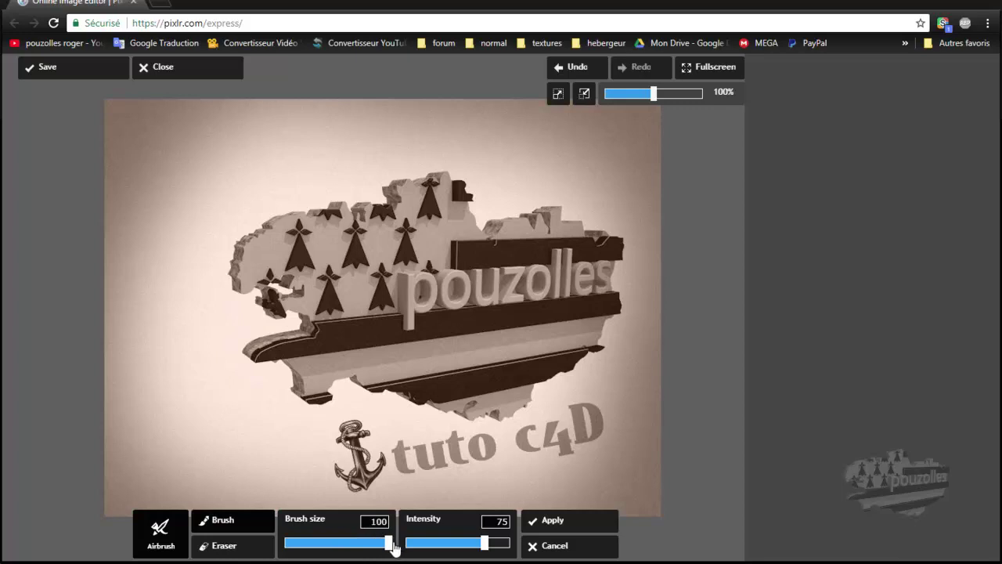
{"action": "mouse_move", "coordinate": [393, 549]}
{"action": "left_mouse_down"}
{"action": "mouse_move", "coordinate": [274, 554]}
{"action": "mouse_move", "coordinate": [356, 548]}
{"action": "left_mouse_up"}
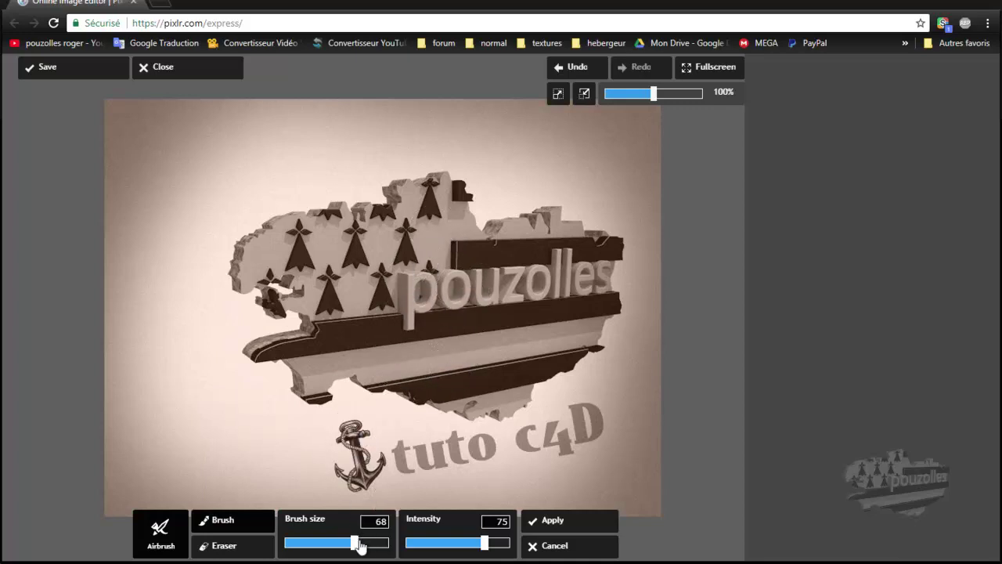
{"action": "left_click_drag", "start_coordinate": [356, 543], "coordinate": [389, 542]}
{"action": "left_click_drag", "start_coordinate": [484, 542], "coordinate": [526, 551]}
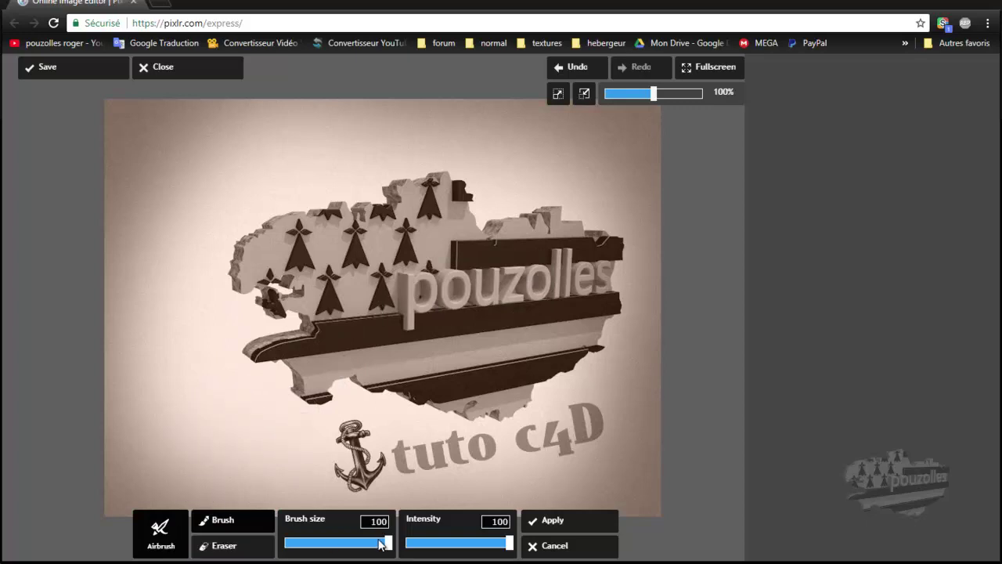
{"action": "left_click", "coordinate": [541, 546]}
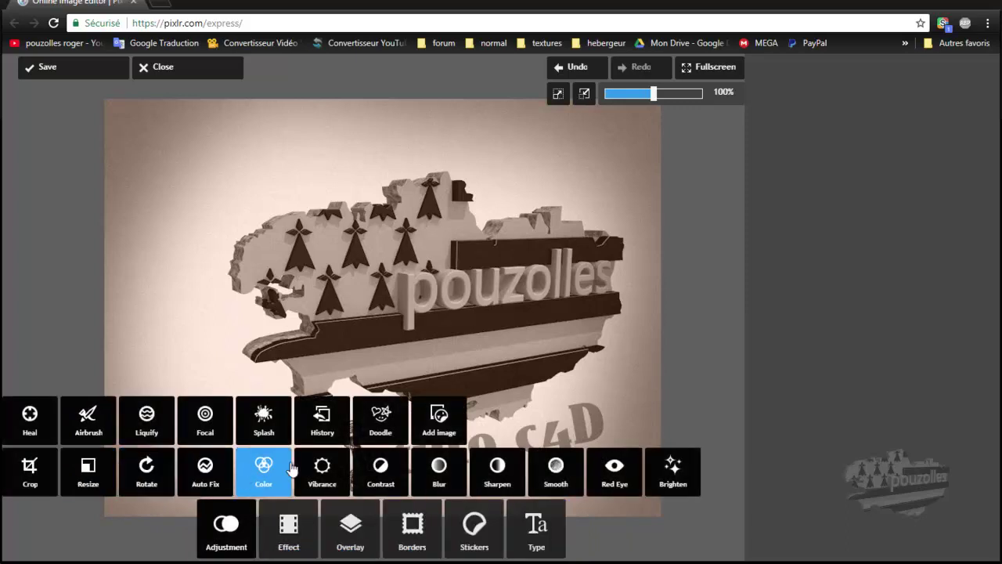
{"action": "left_click", "coordinate": [437, 467]}
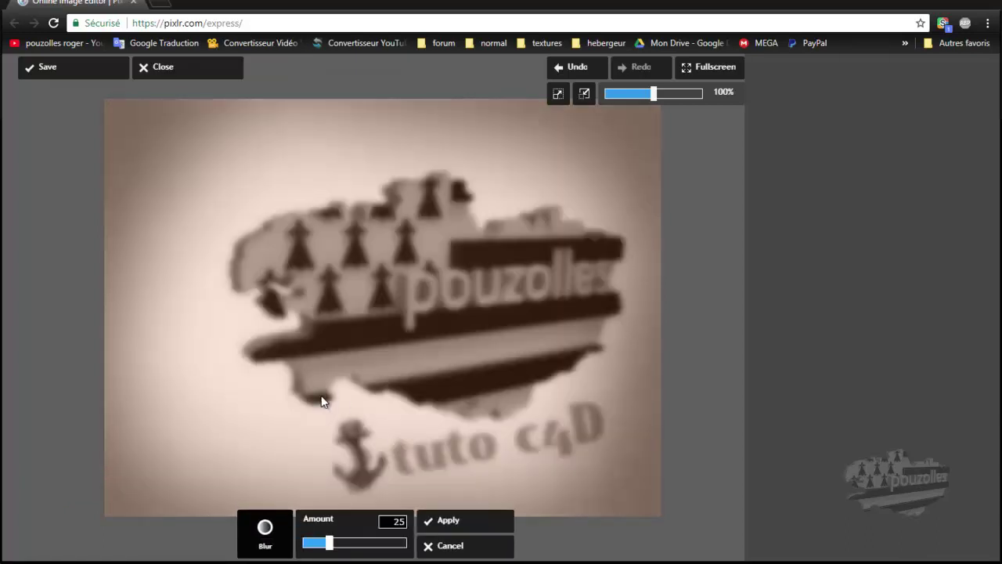
{"action": "mouse_move", "coordinate": [329, 542]}
{"action": "left_mouse_down"}
{"action": "mouse_move", "coordinate": [368, 546]}
{"action": "mouse_move", "coordinate": [301, 544]}
{"action": "left_mouse_up"}
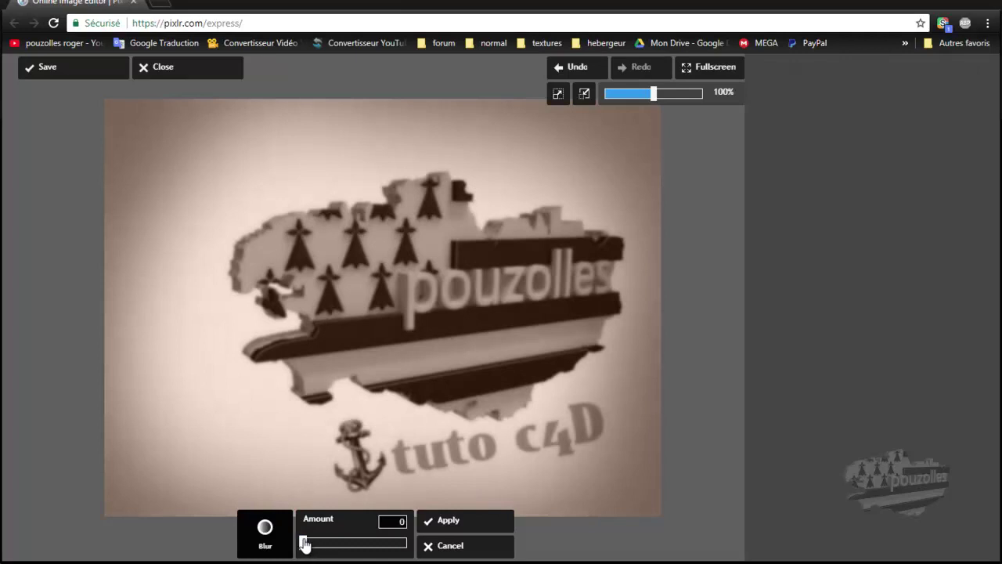
{"action": "left_click", "coordinate": [448, 548]}
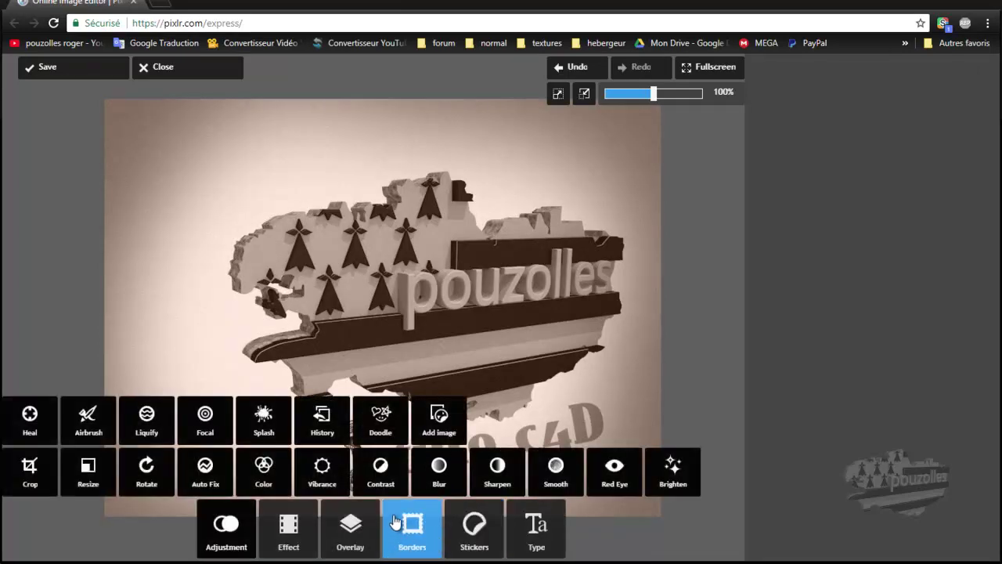
{"action": "left_click", "coordinate": [673, 474]}
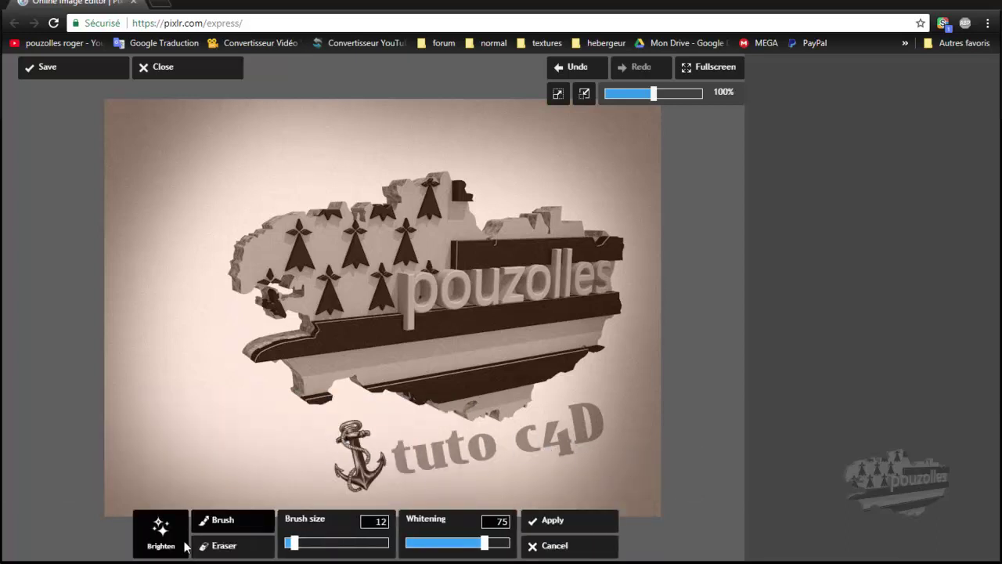
{"action": "left_click_drag", "start_coordinate": [294, 542], "coordinate": [387, 546]}
{"action": "mouse_move", "coordinate": [358, 353]}
{"action": "left_mouse_down"}
{"action": "mouse_move", "coordinate": [306, 406]}
{"action": "mouse_move", "coordinate": [392, 369]}
{"action": "mouse_move", "coordinate": [514, 362]}
{"action": "mouse_move", "coordinate": [653, 336]}
{"action": "mouse_move", "coordinate": [585, 329]}
{"action": "mouse_move", "coordinate": [195, 386]}
{"action": "mouse_move", "coordinate": [239, 420]}
{"action": "left_mouse_up"}
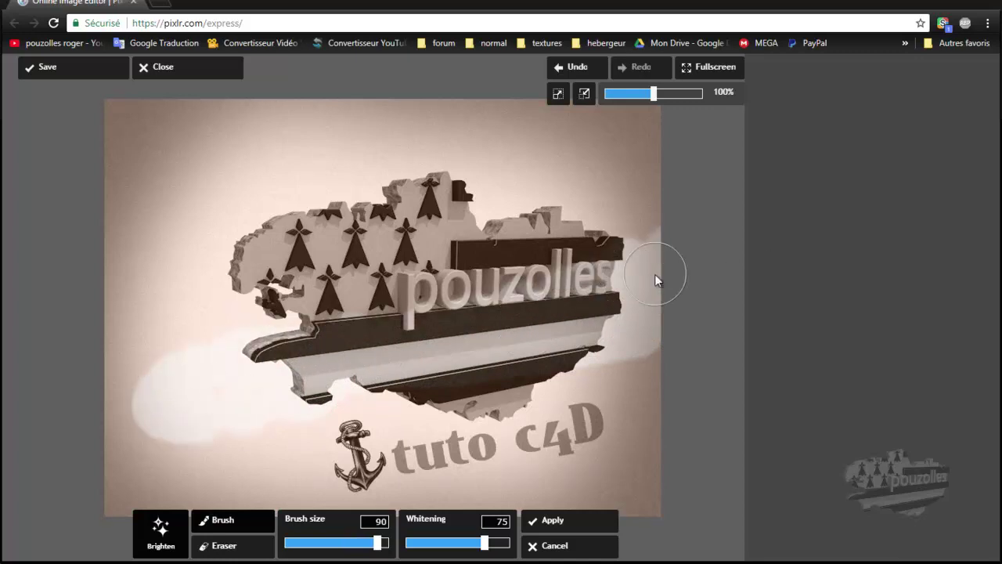
{"action": "left_click_drag", "start_coordinate": [653, 224], "coordinate": [609, 170]}
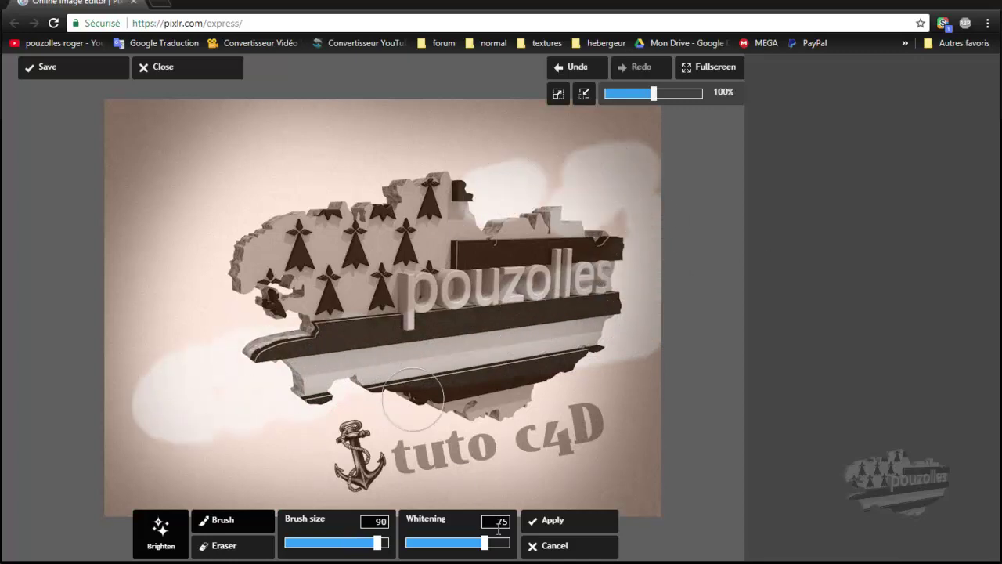
{"action": "left_click", "coordinate": [562, 546]}
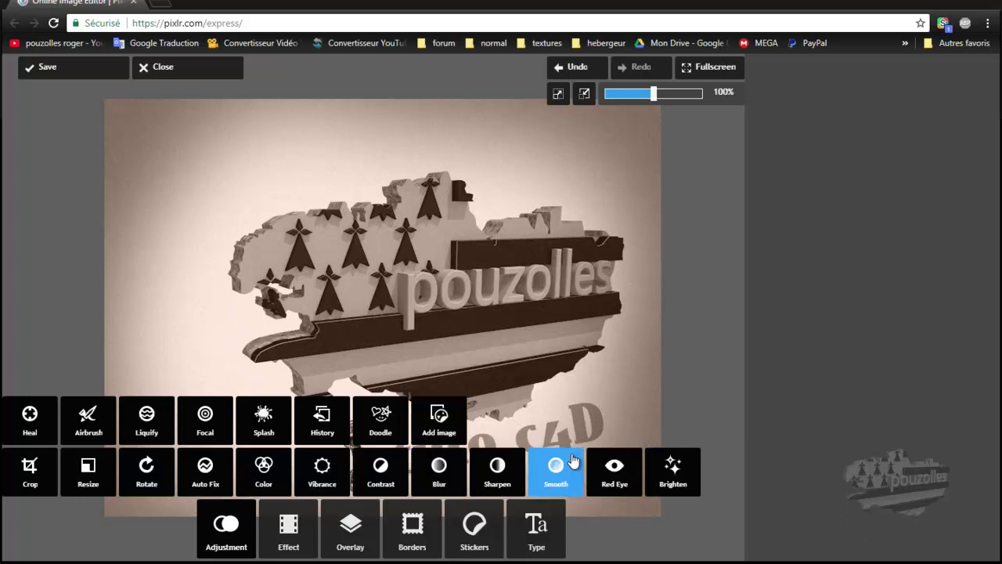
{"action": "left_click", "coordinate": [551, 526]}
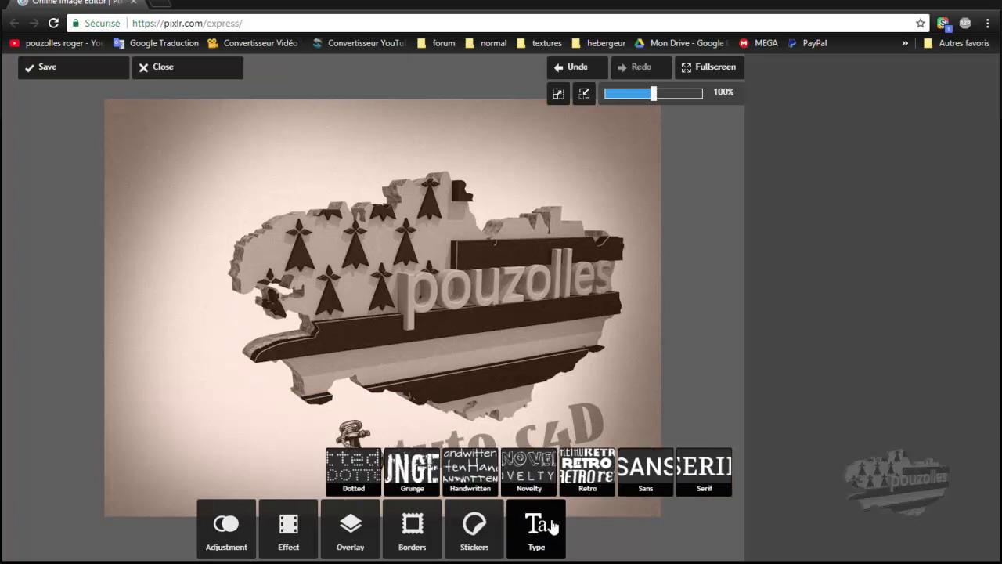
{"action": "left_click", "coordinate": [551, 526]}
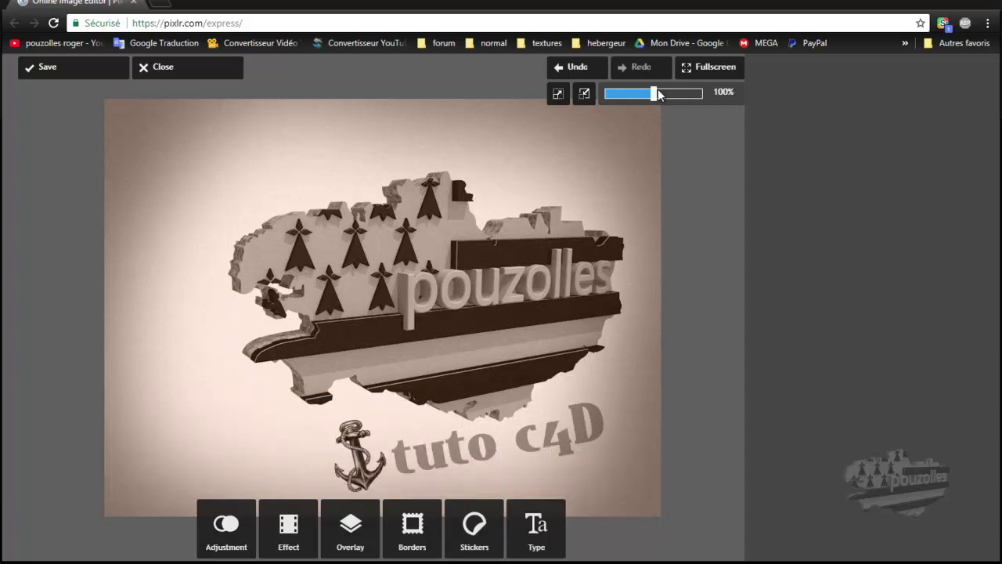
{"action": "left_click", "coordinate": [57, 76]}
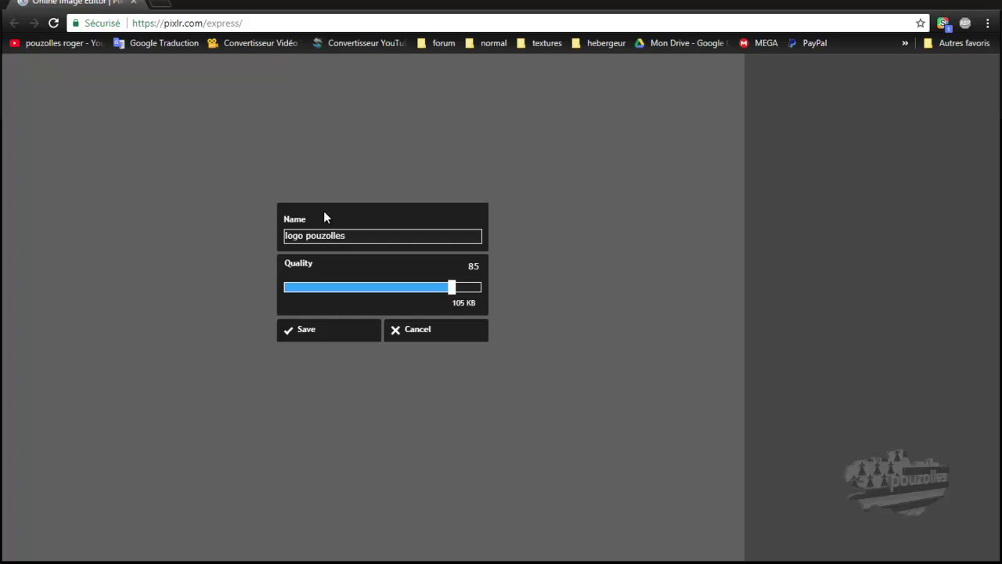
Save the logo as the JPEG 'logo pouzolles 1' in the Bureau folder
{"action": "left_click", "coordinate": [361, 237]}
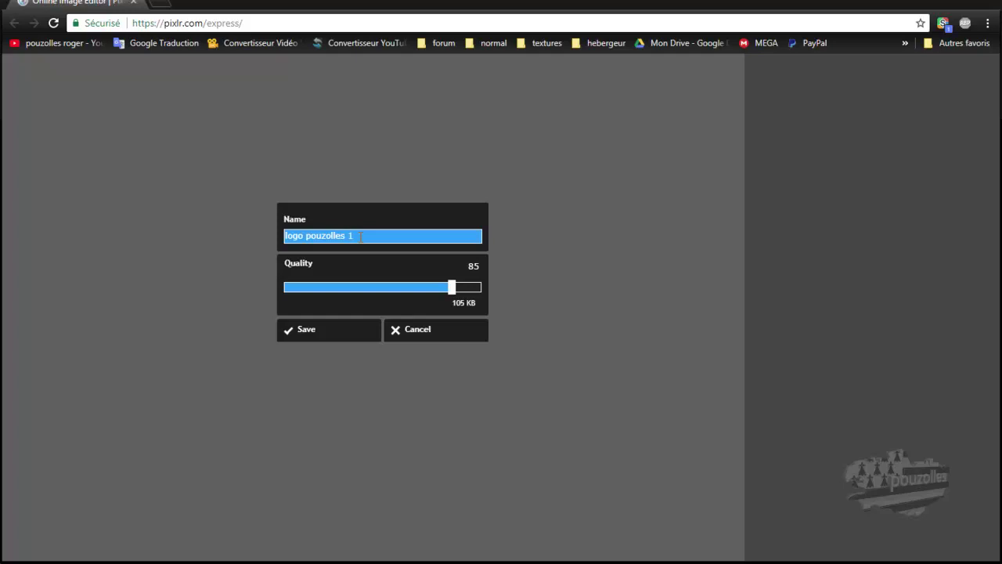
{"action": "type", "text": "1"}
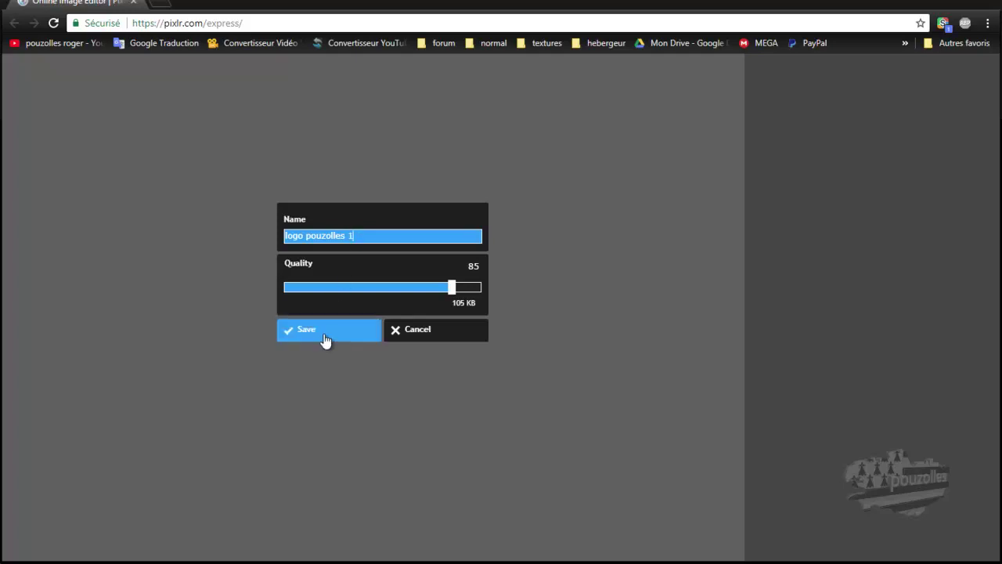
{"action": "left_click", "coordinate": [325, 337]}
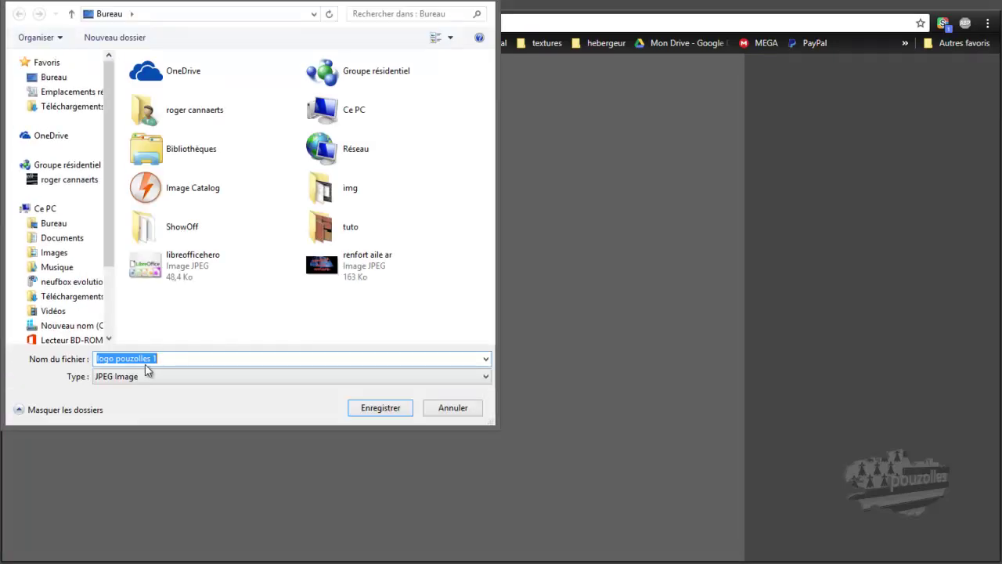
{"action": "left_click", "coordinate": [376, 409]}
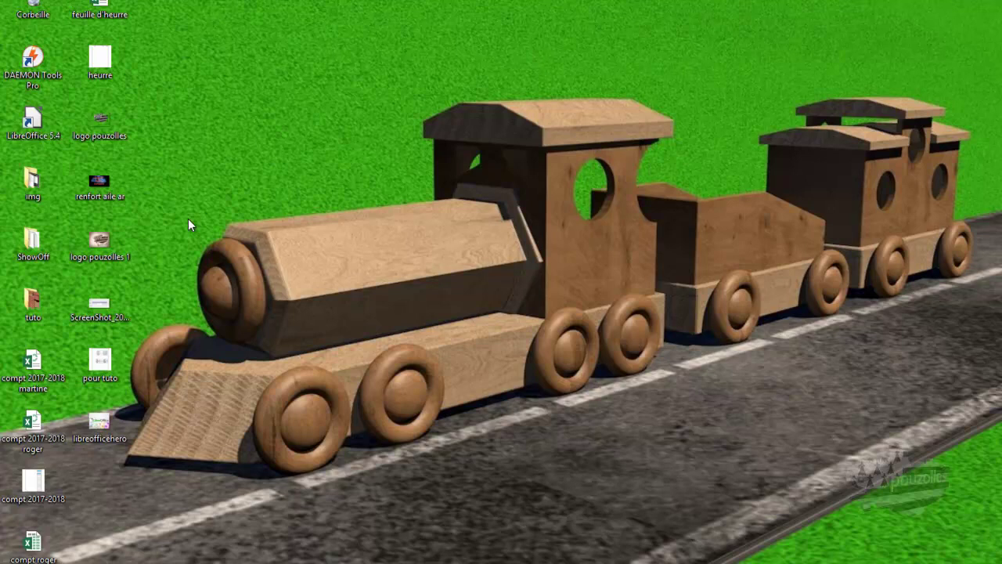
View 'logo pouzolles 1' from the desktop in Windows Photo Viewer, then close the viewer
{"action": "double_click", "coordinate": [99, 243]}
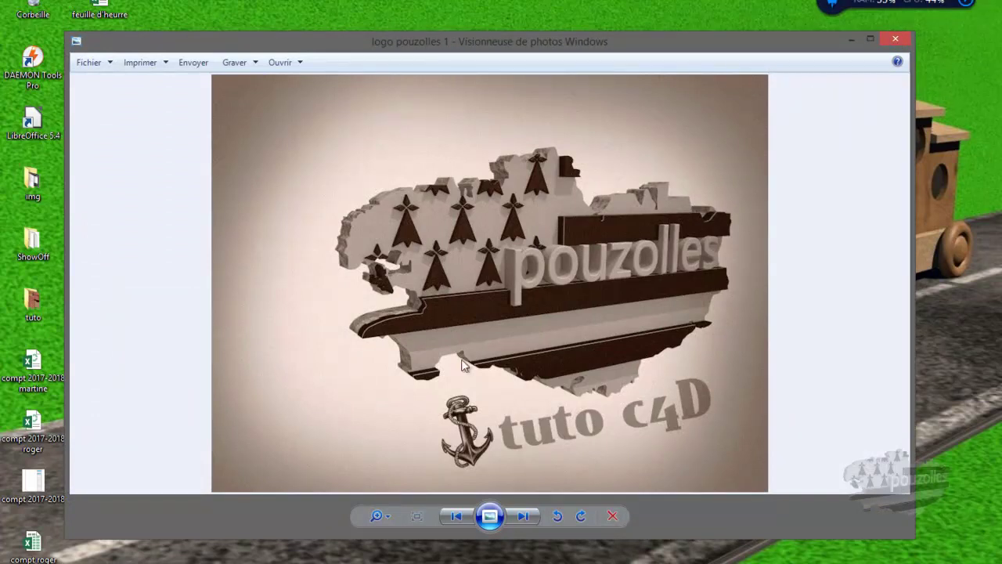
{"action": "left_click", "coordinate": [894, 40]}
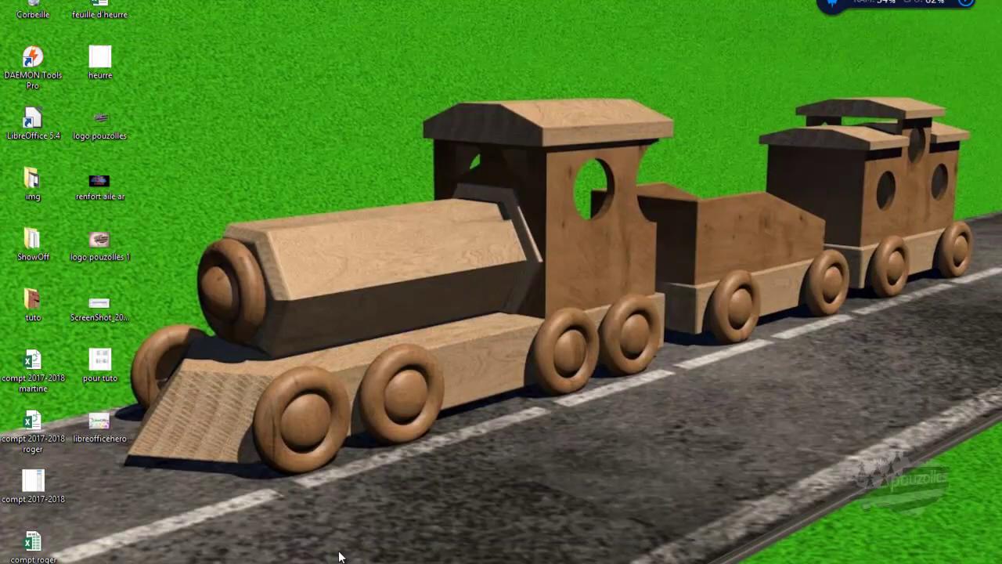